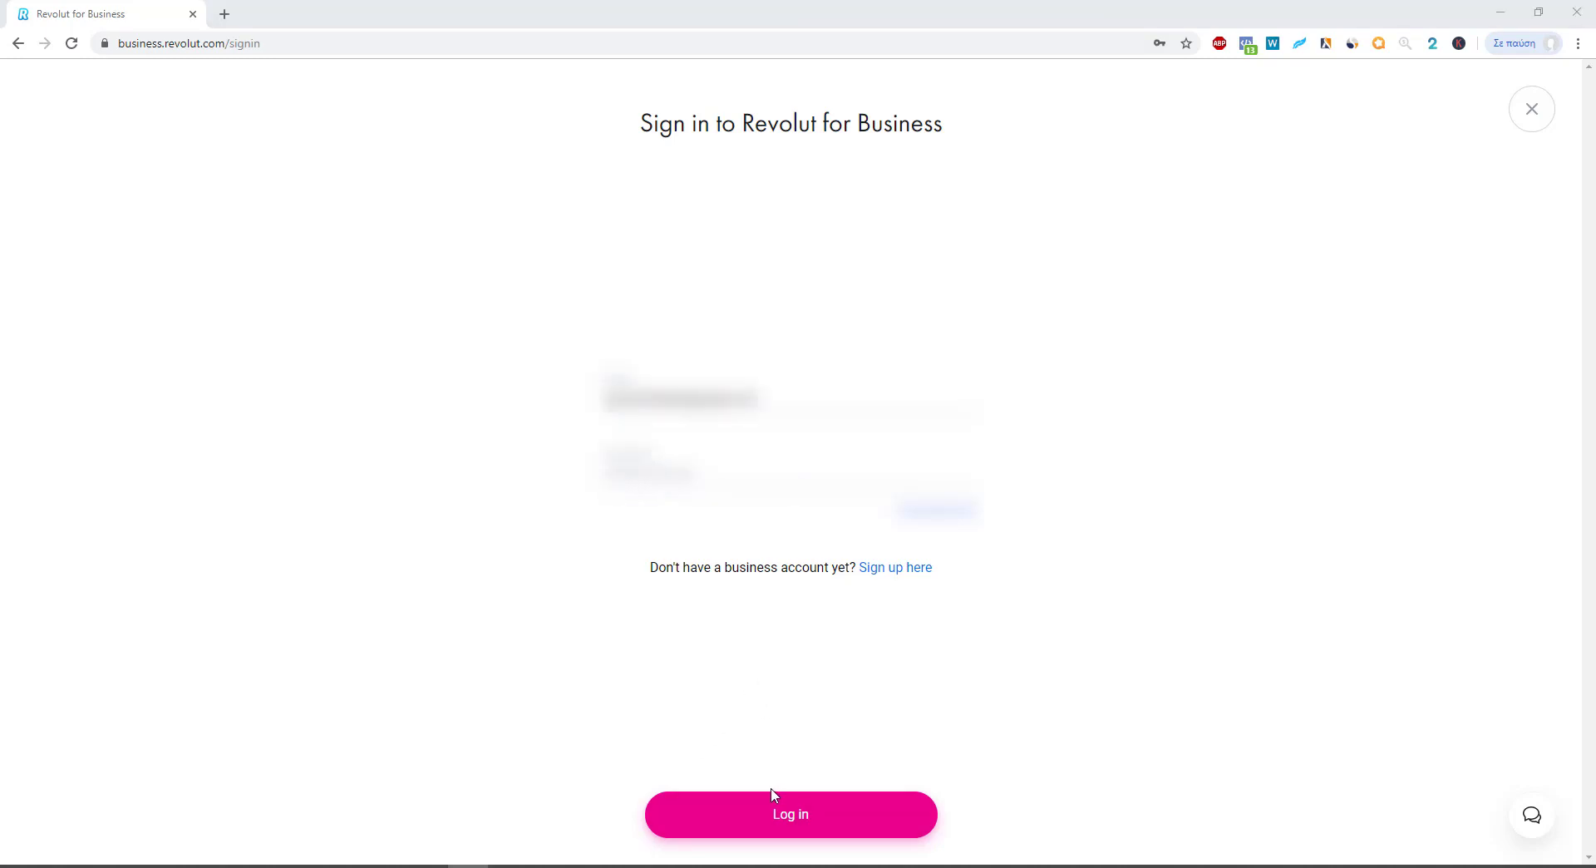
Step: Submit the login details, then switch to the email inbox for the confirmation code
{"action": "left_click", "coordinate": [771, 820]}
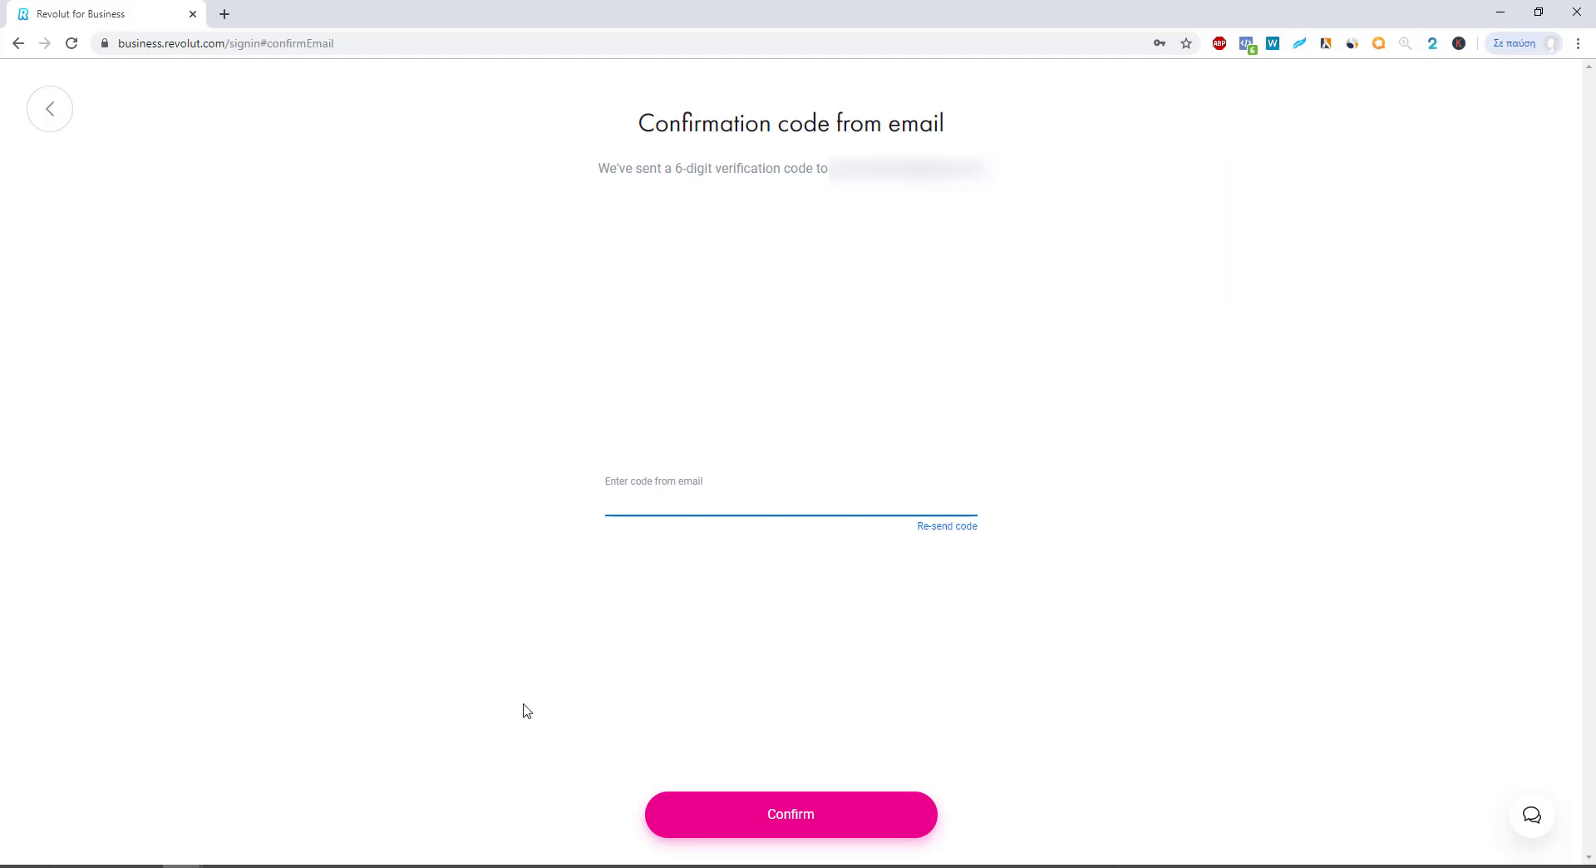
{"action": "key", "text": "alt+Tab"}
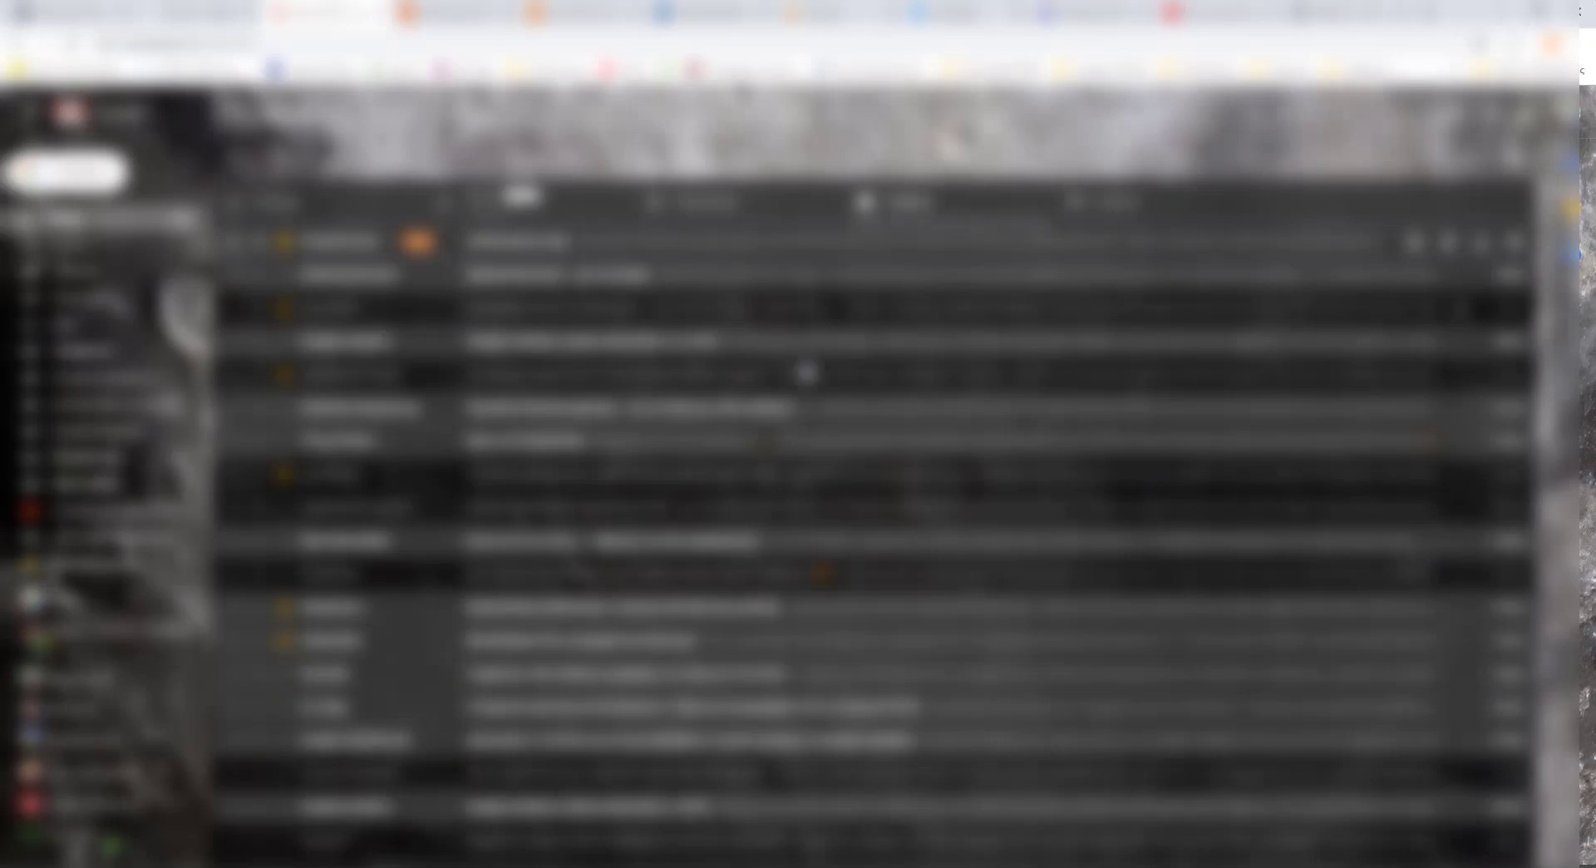
Step: Open Revolut's confirmation email in Gmail and copy the 6-digit sign-in code
{"action": "left_click", "coordinate": [806, 365]}
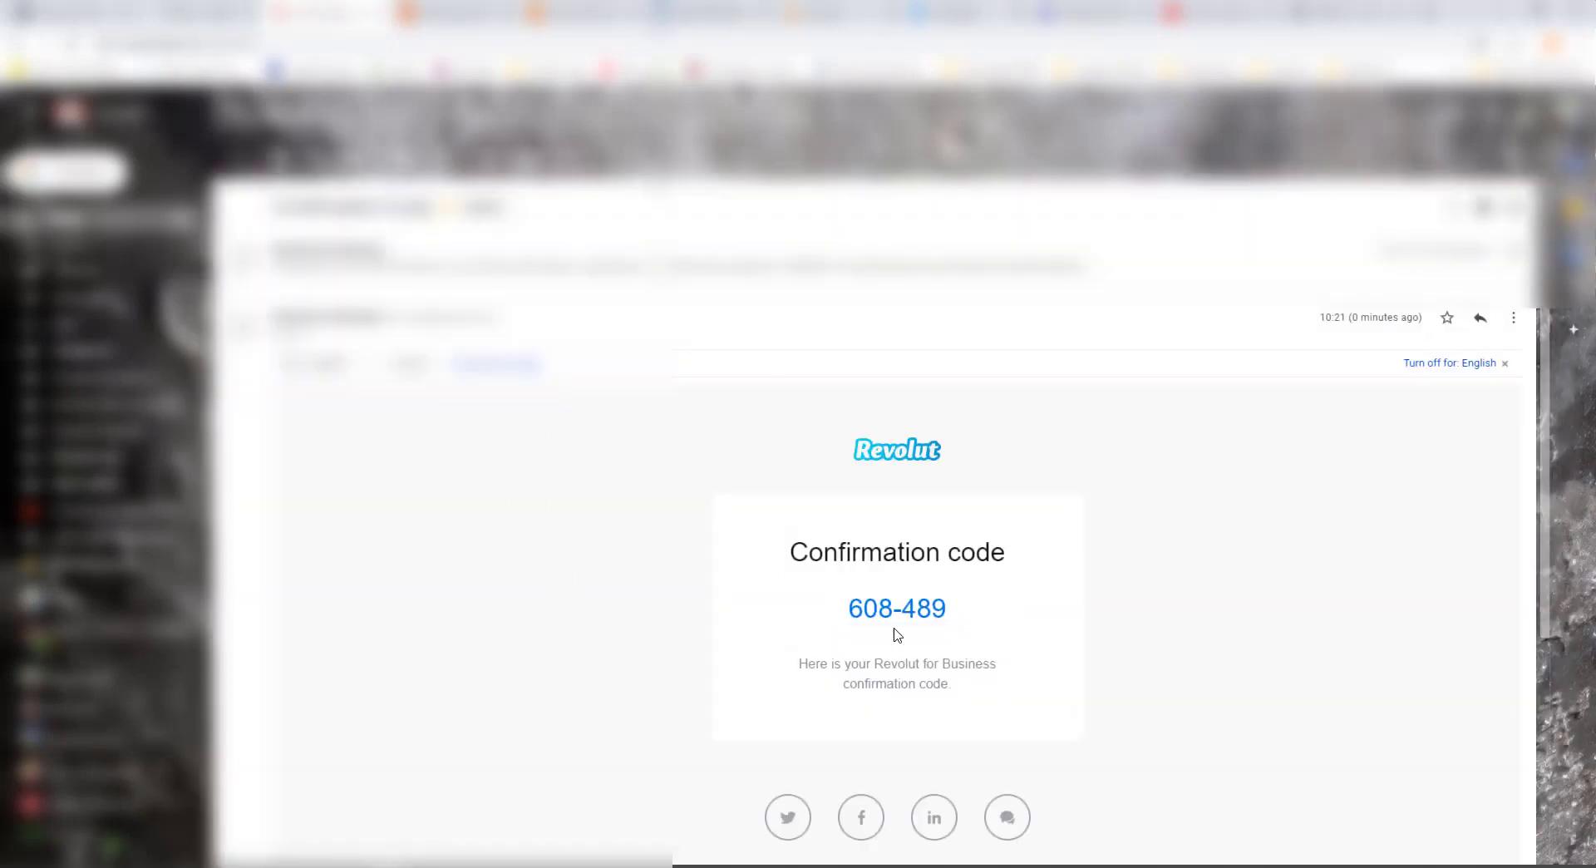
{"action": "left_click_drag", "start_coordinate": [974, 611], "coordinate": [854, 611]}
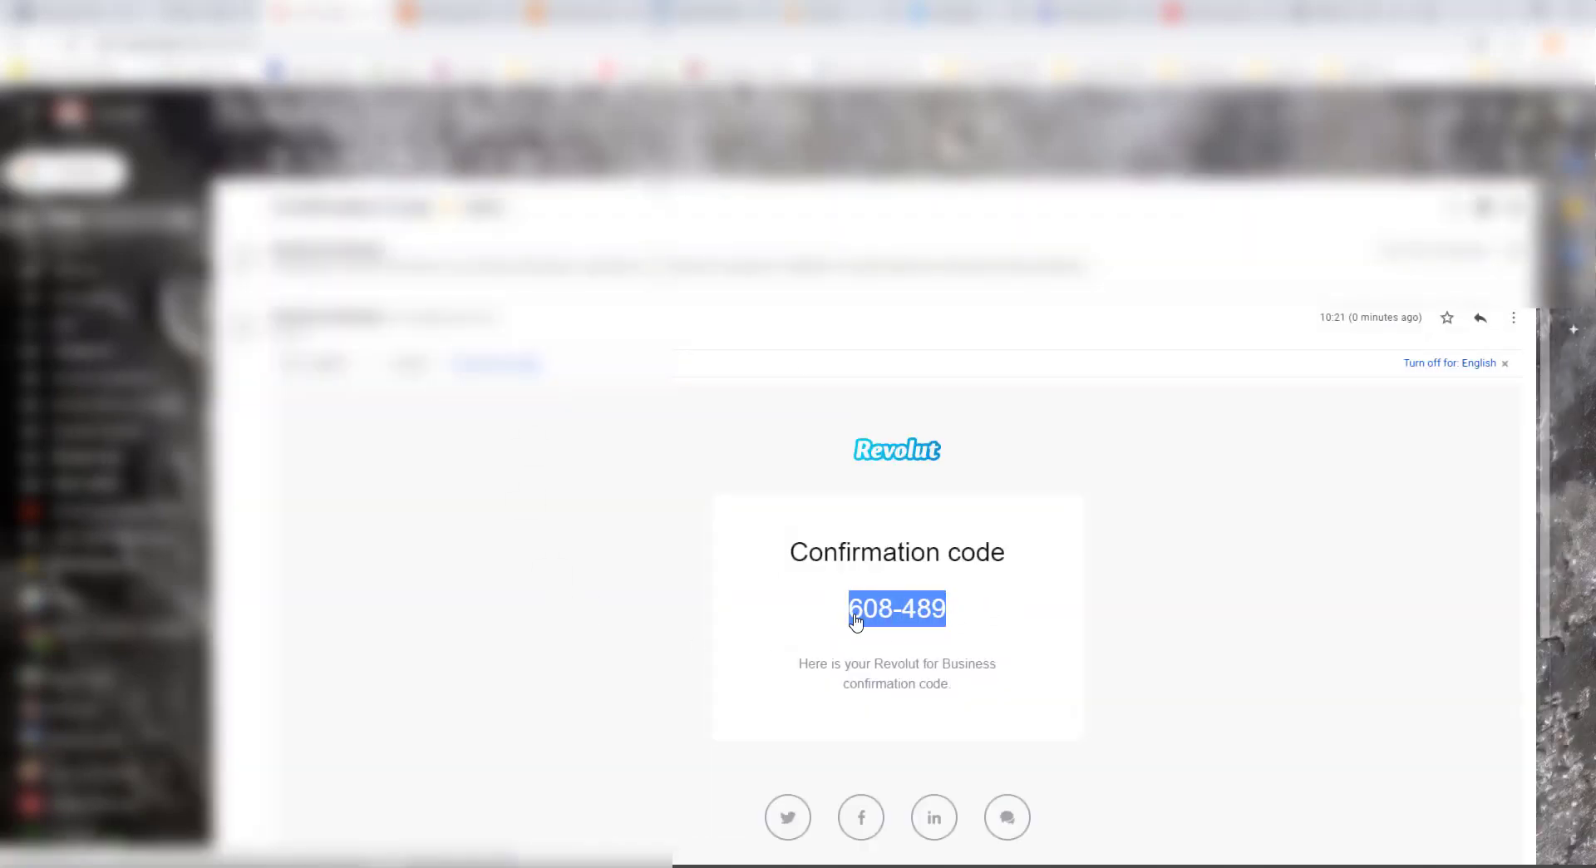
{"action": "right_click", "coordinate": [854, 613]}
{"action": "left_click", "coordinate": [916, 742]}
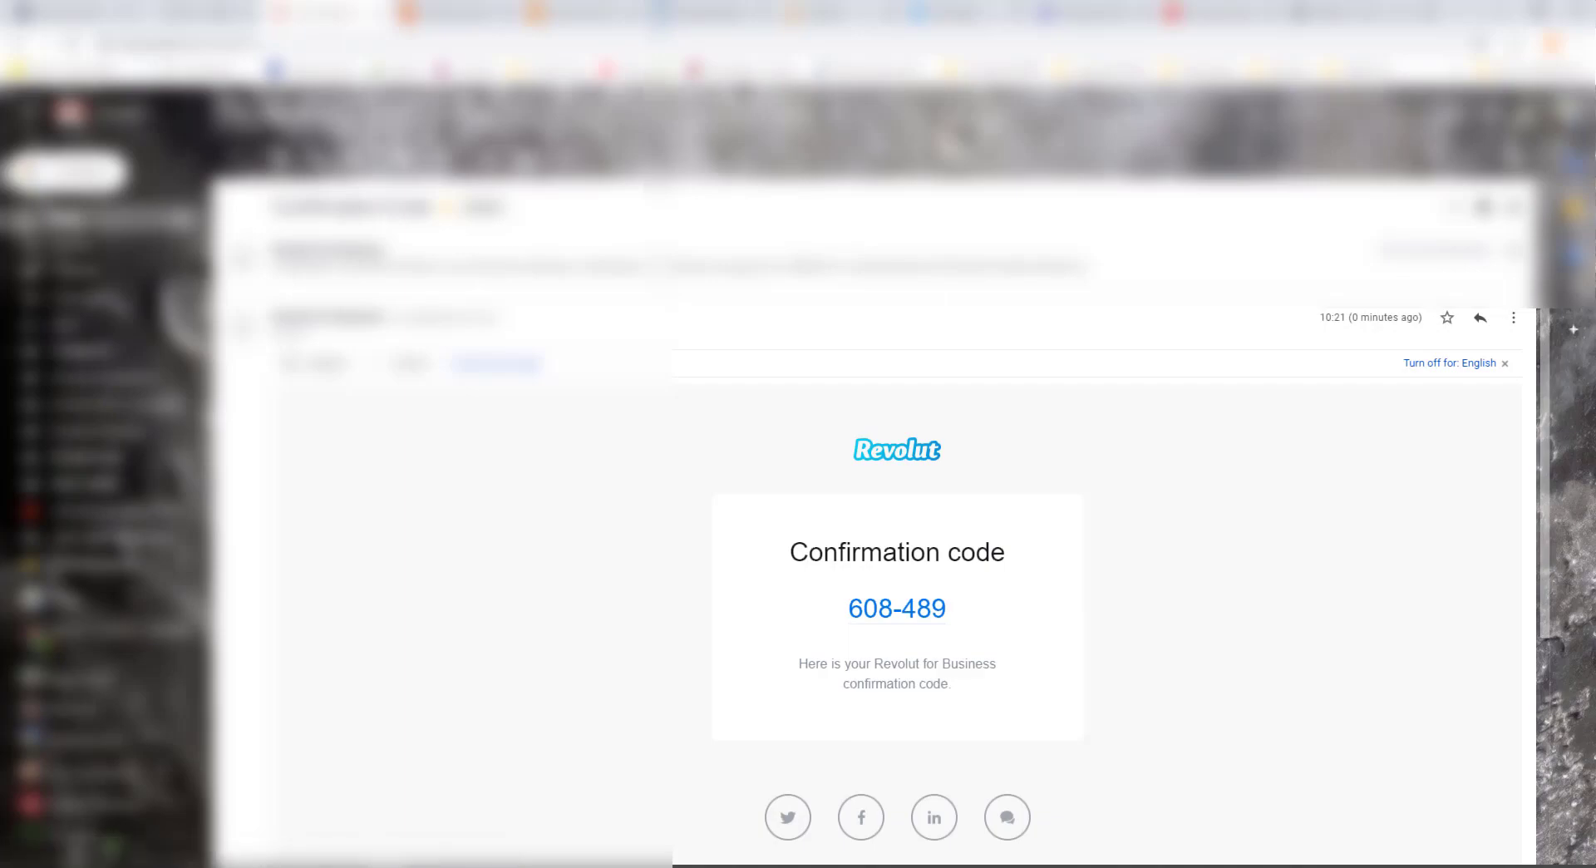
Step: Back in Revolut, paste the emailed code into the confirmation field and confirm sign-in
{"action": "key", "text": "alt+Tab"}
{"action": "left_click", "coordinate": [684, 509]}
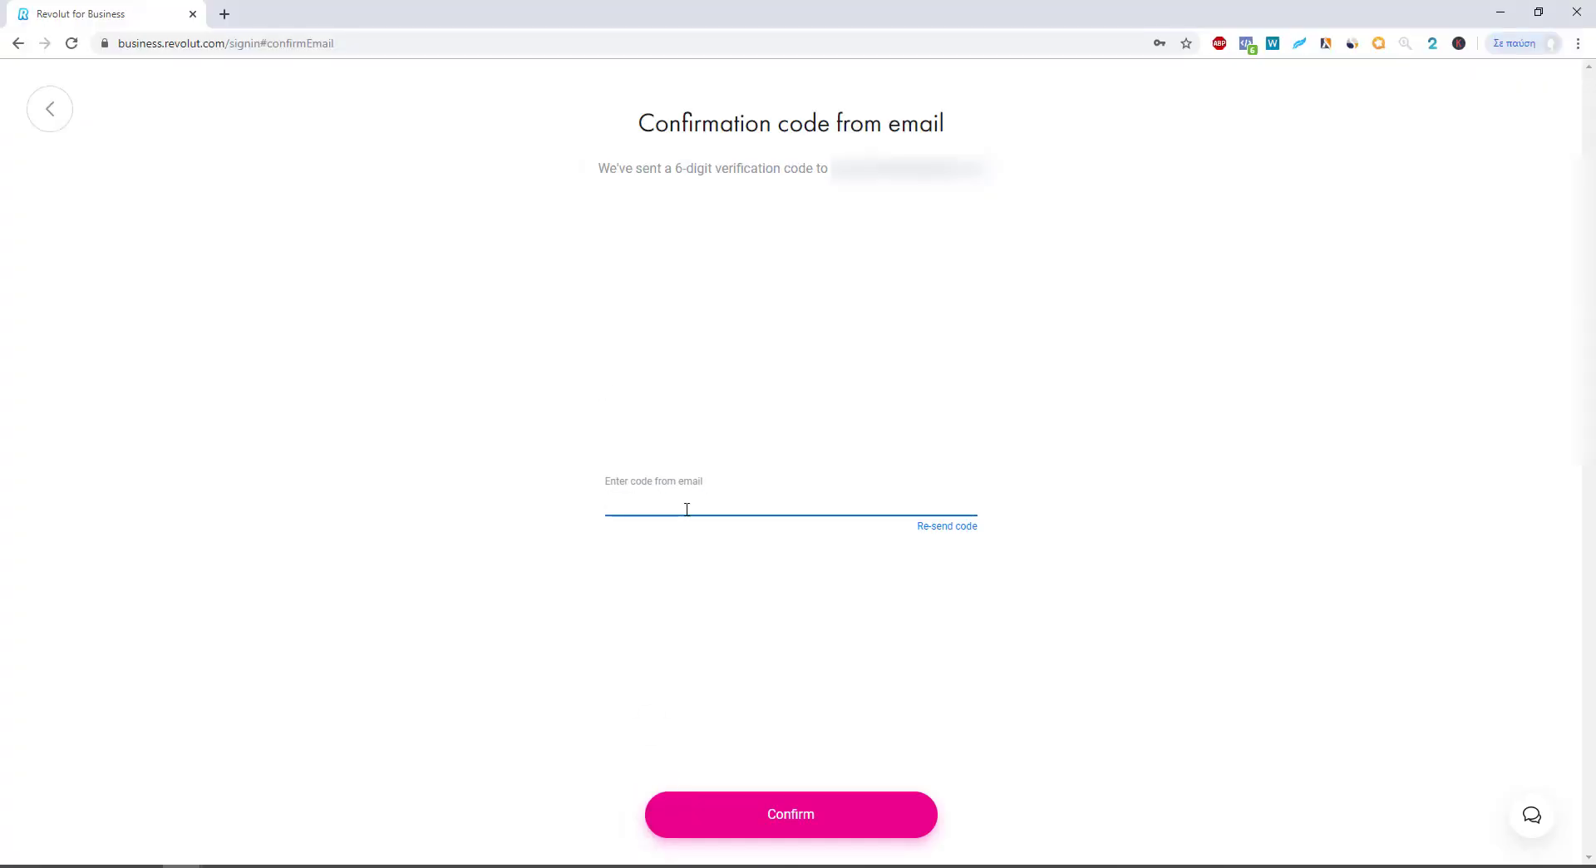
{"action": "key", "text": "ctrl+v"}
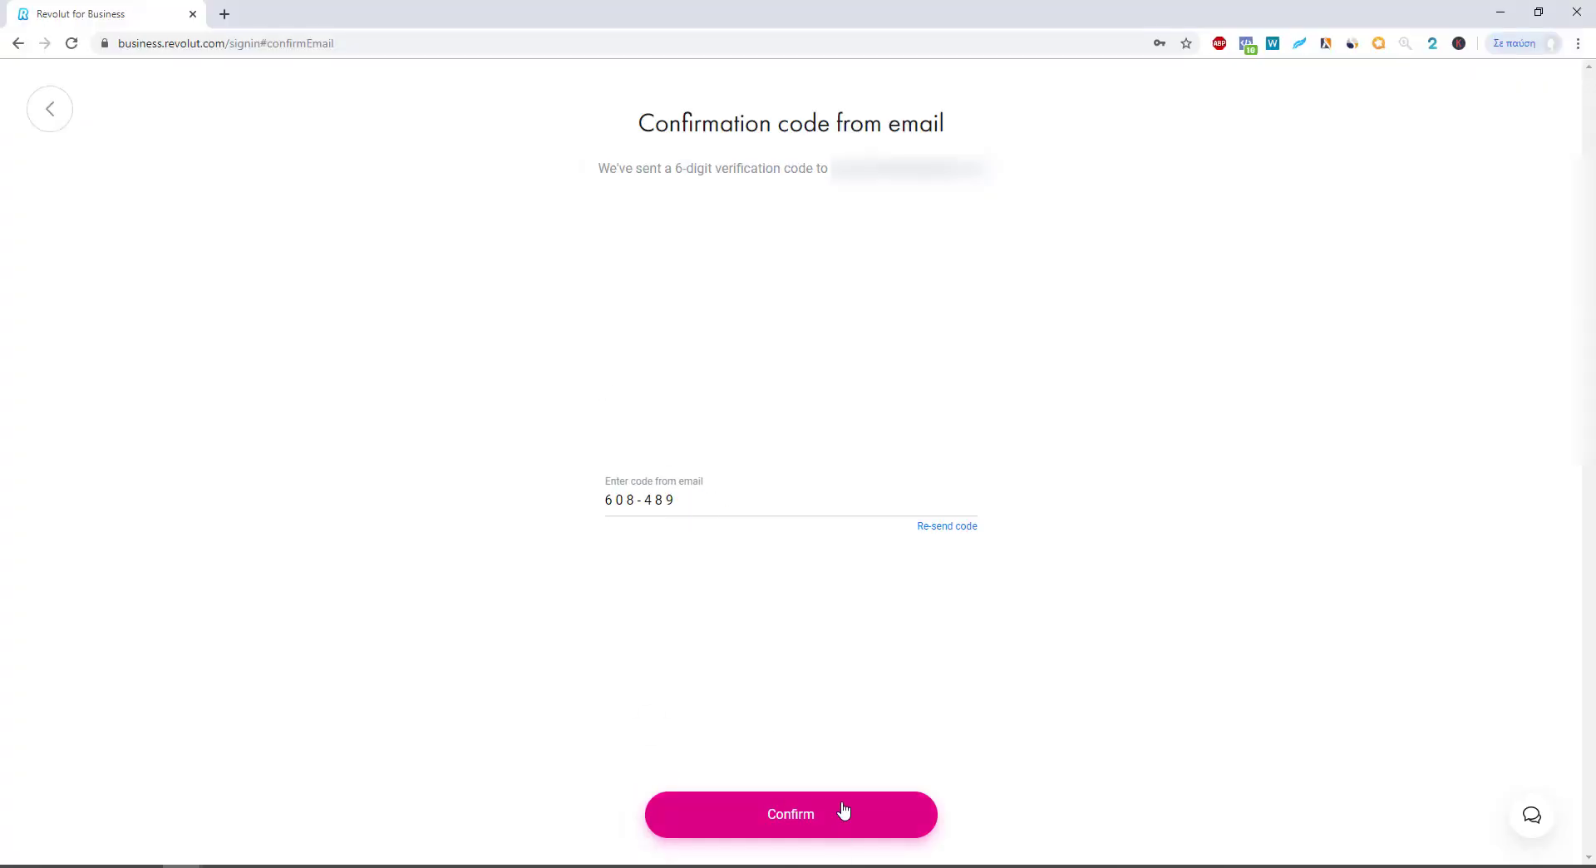
{"action": "left_click", "coordinate": [840, 812]}
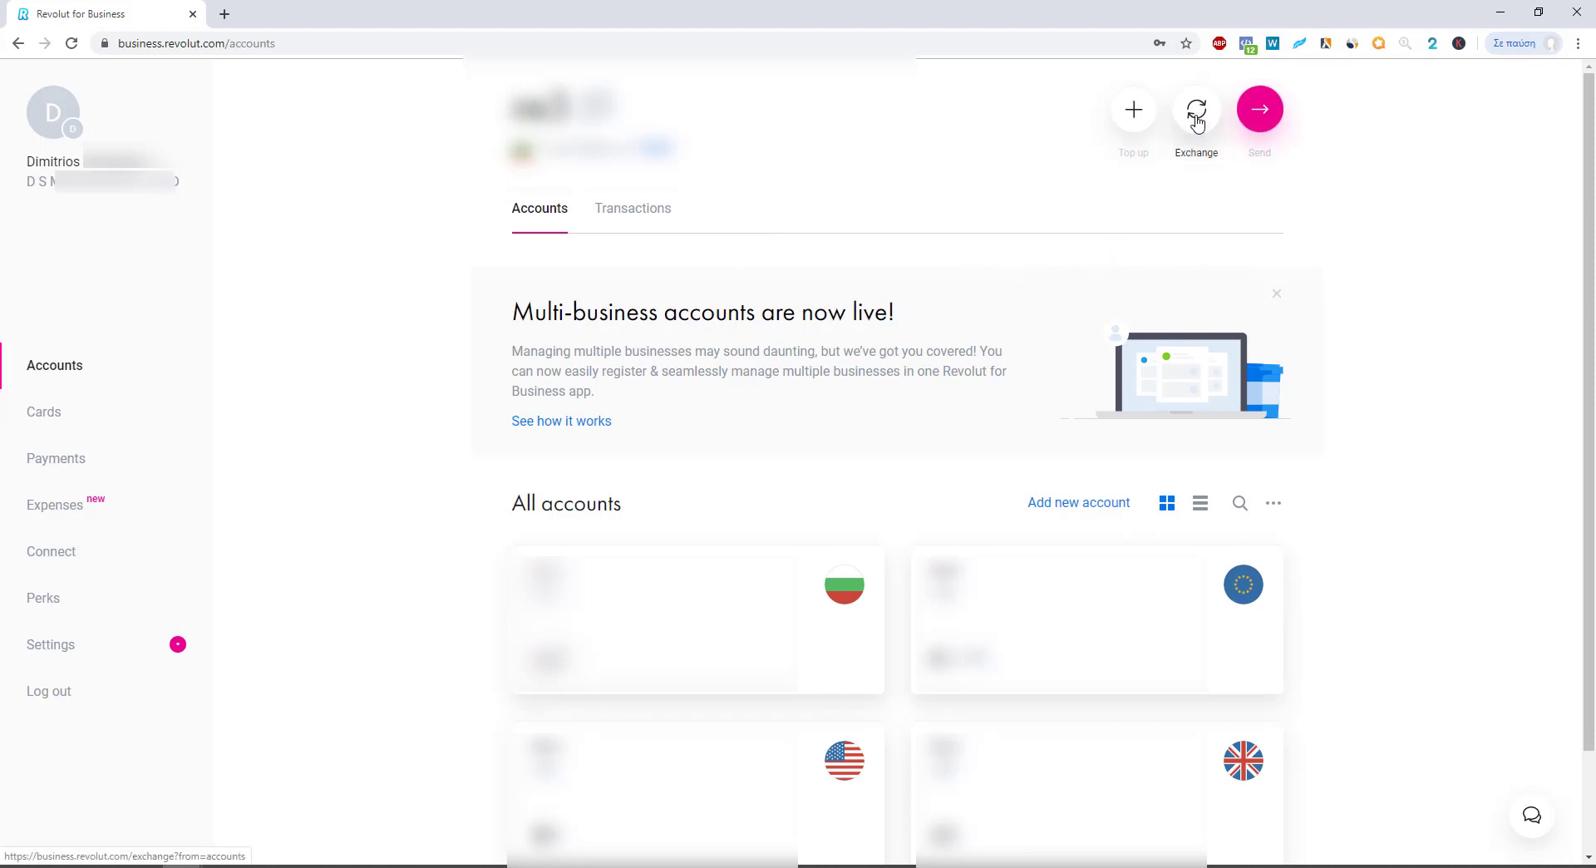
{"action": "left_click", "coordinate": [1195, 122]}
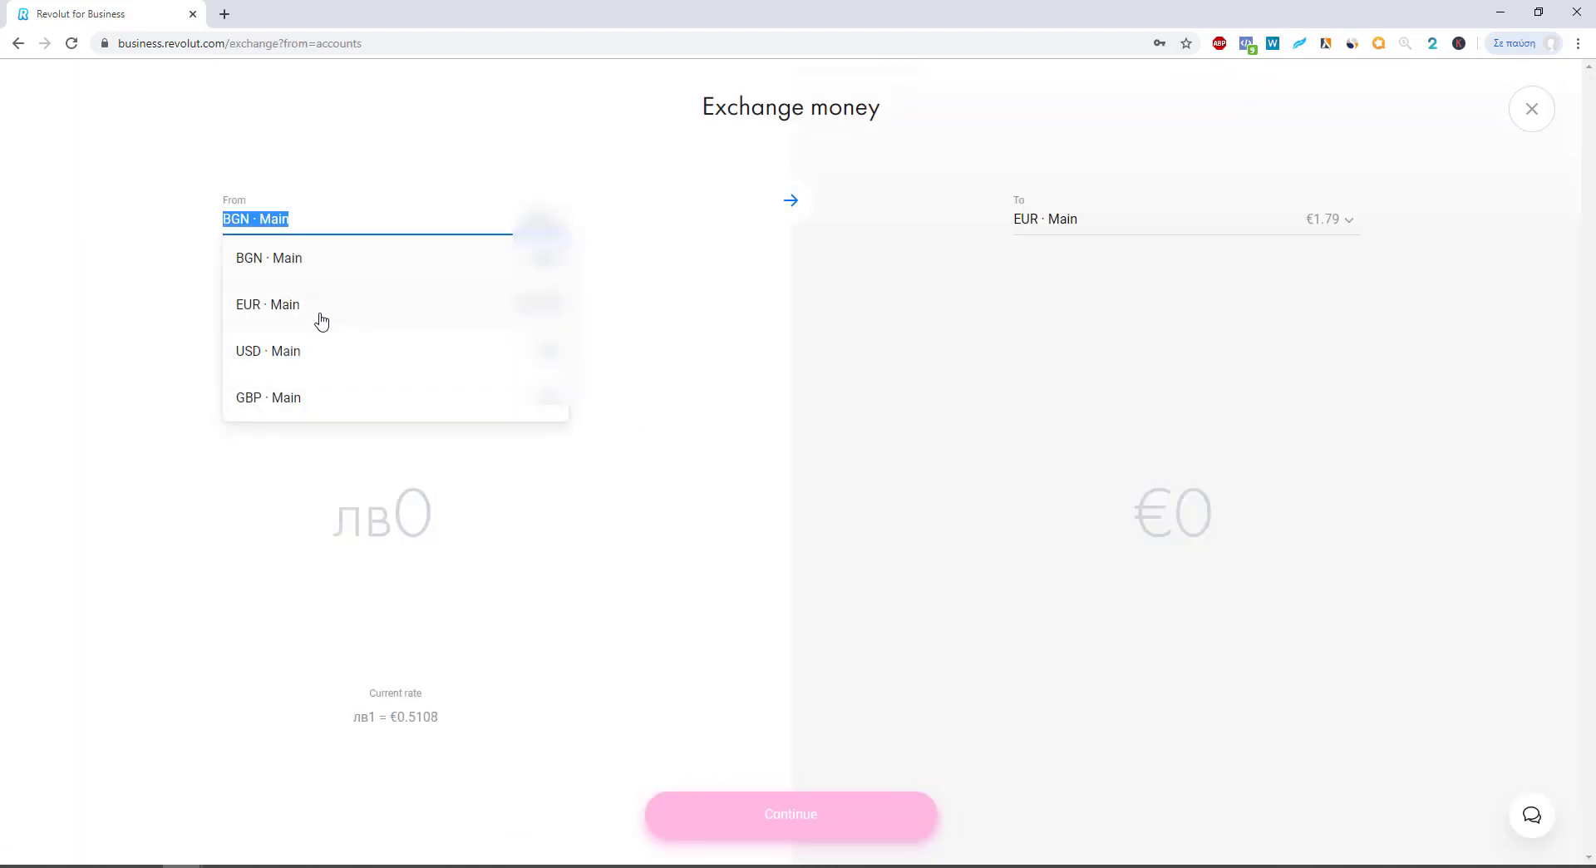
{"action": "left_click", "coordinate": [322, 322]}
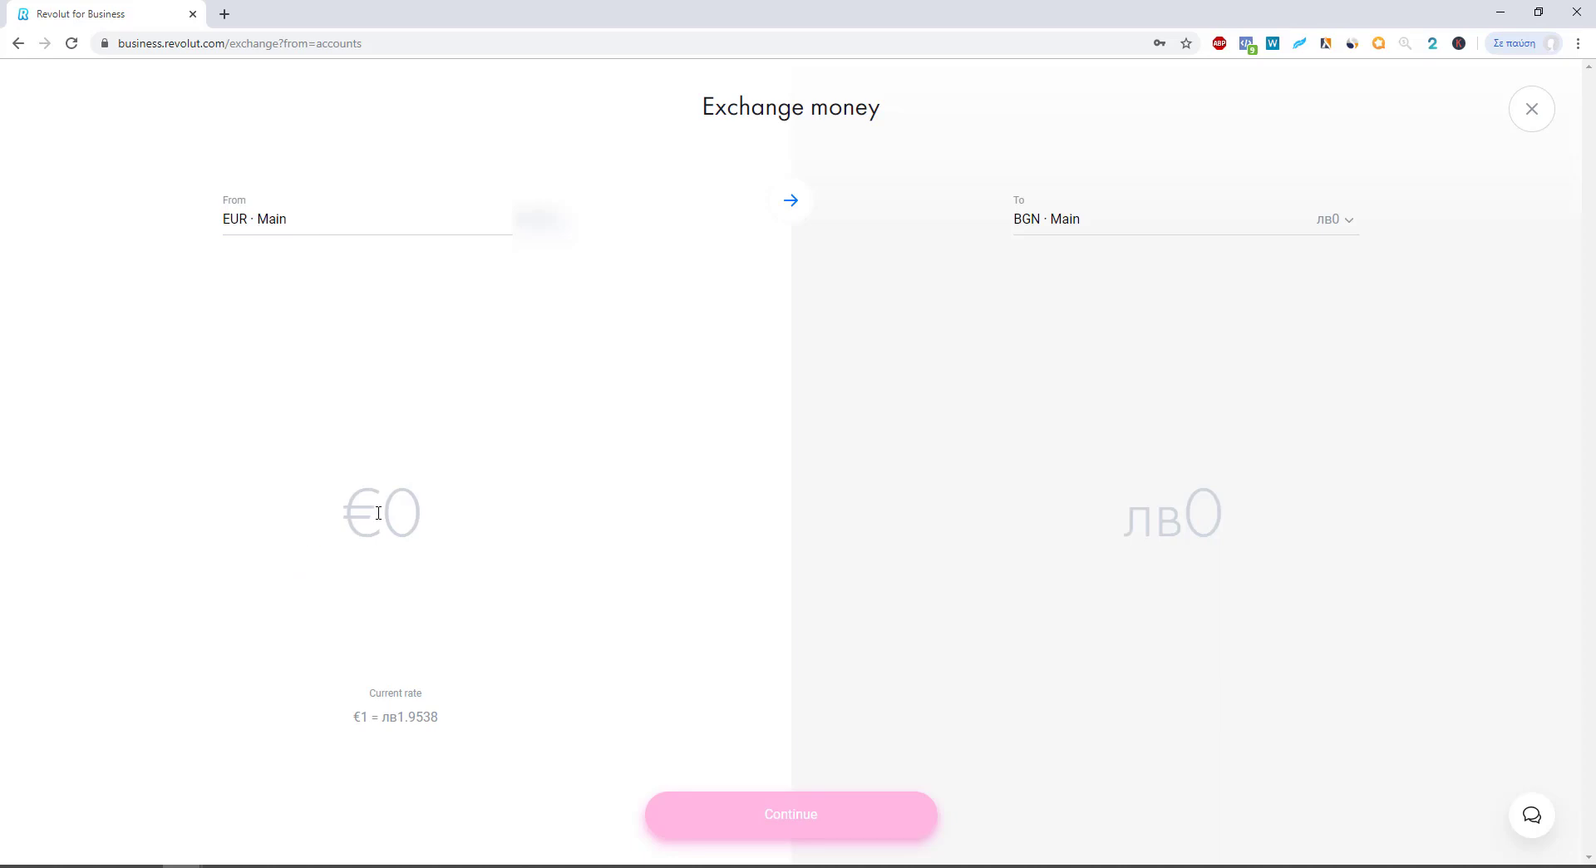
{"action": "left_click", "coordinate": [1072, 220]}
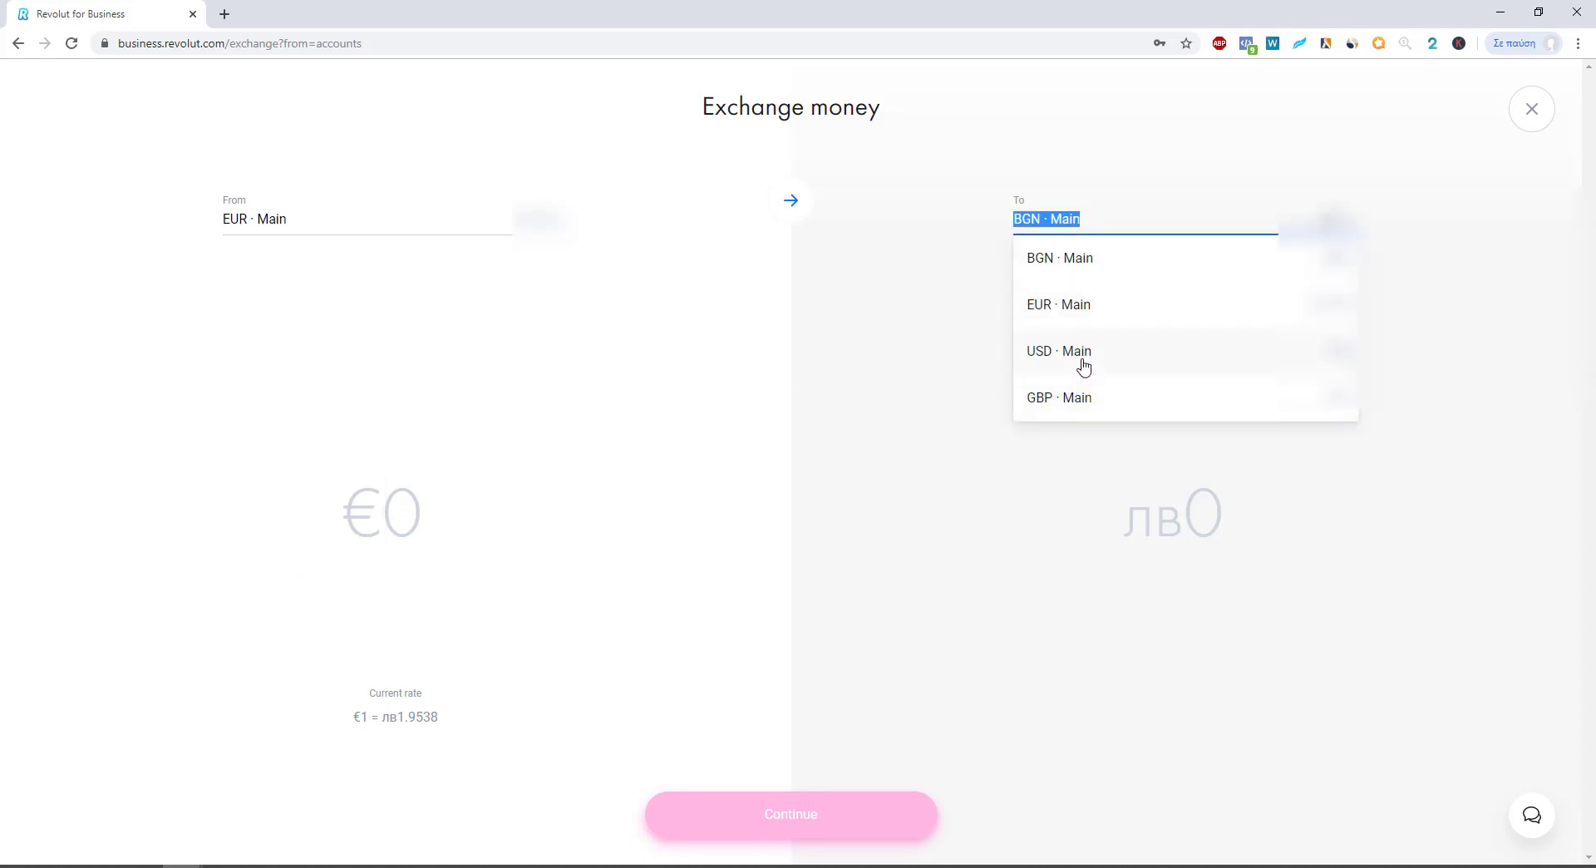
{"action": "left_click", "coordinate": [1082, 366]}
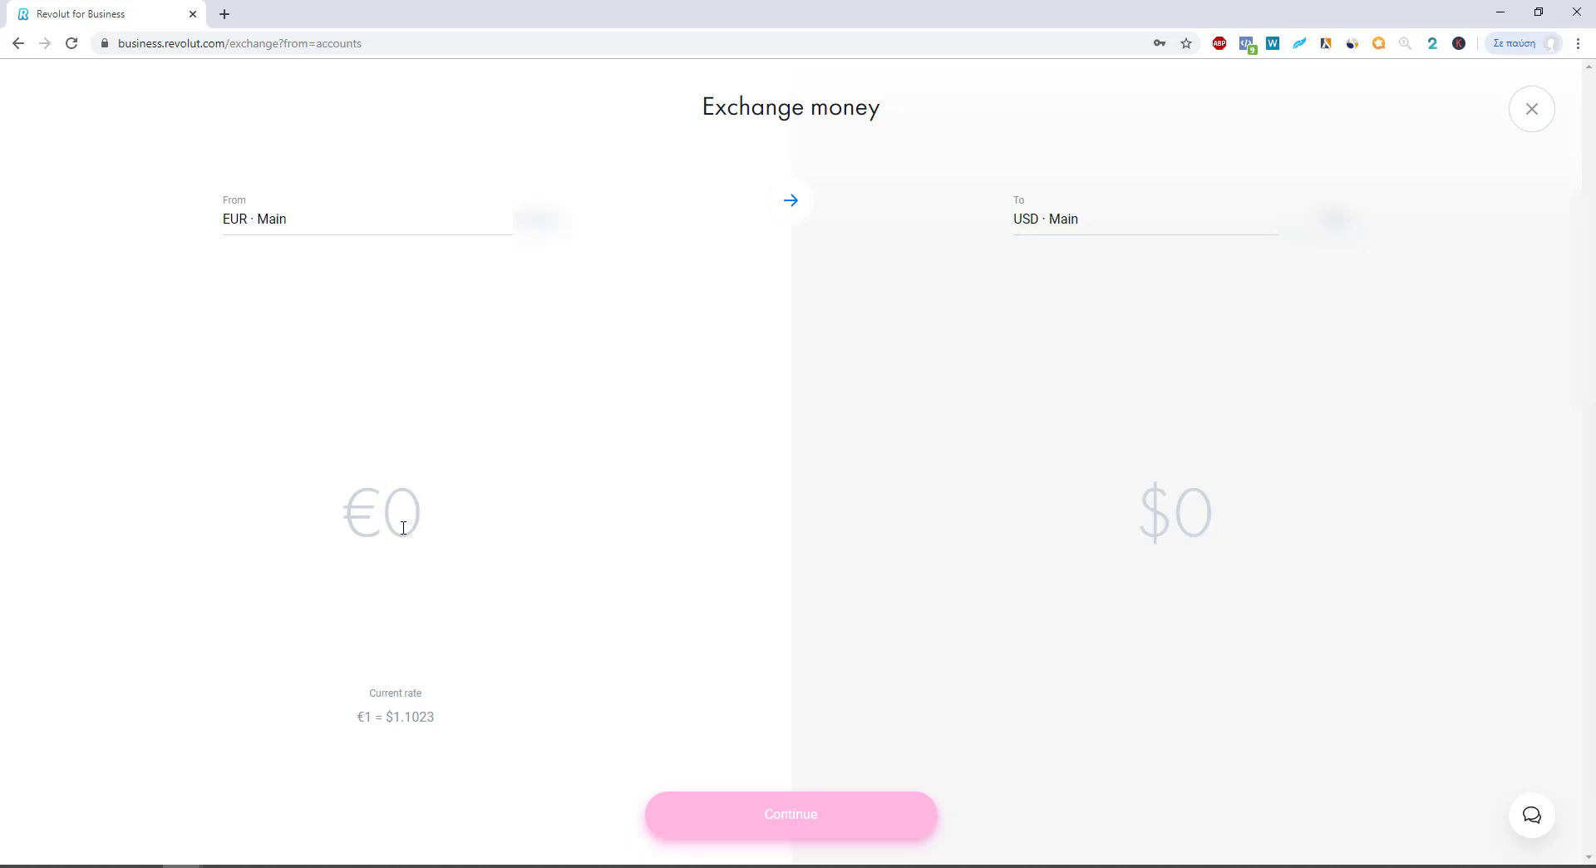
{"action": "type", "text": "2"}
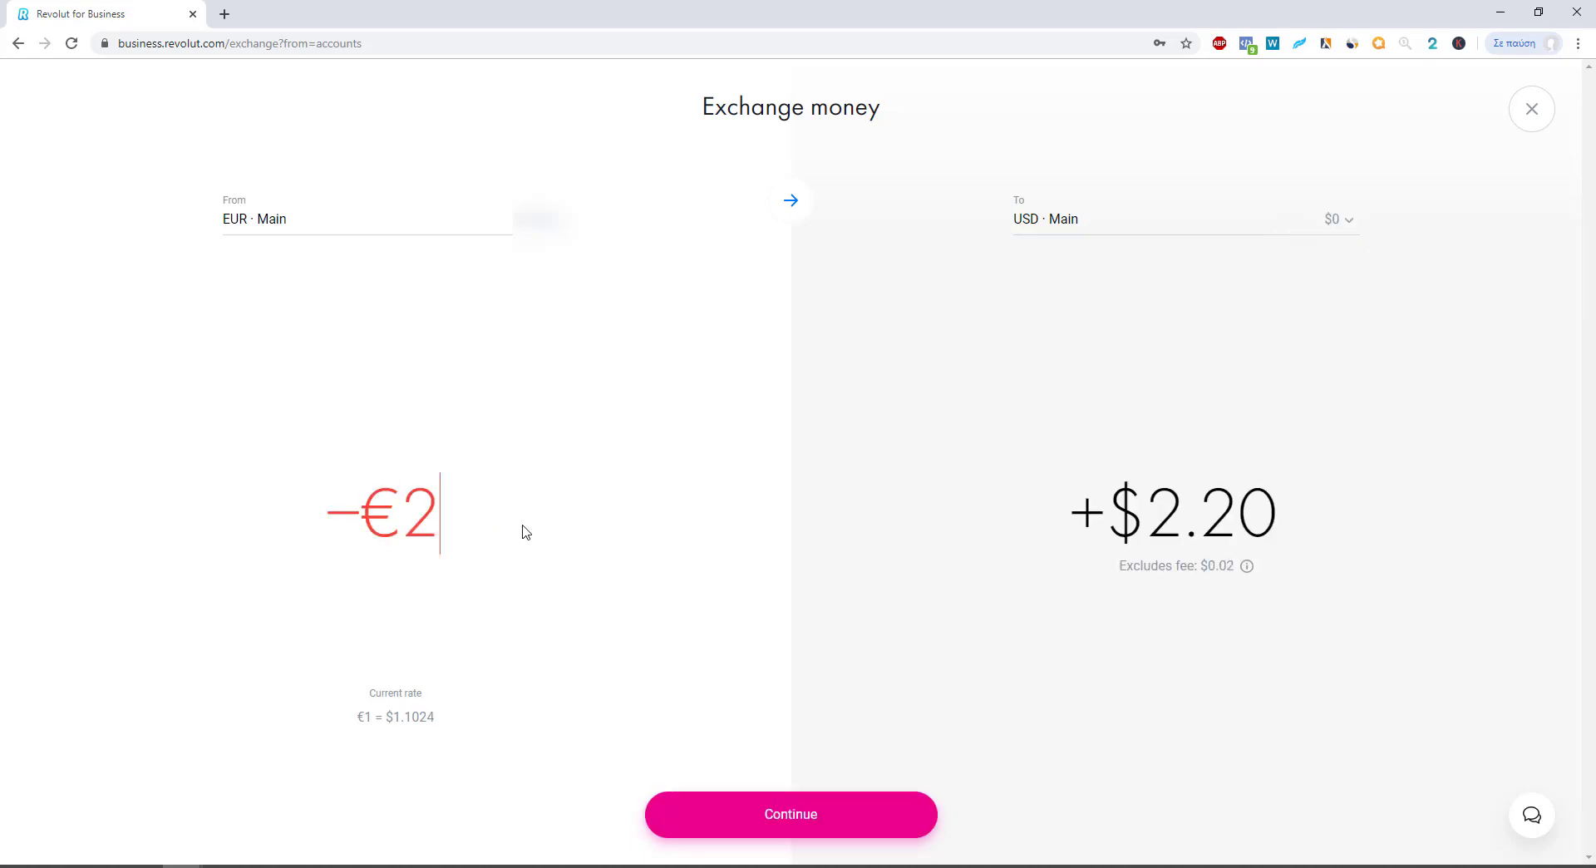
{"action": "type", "text": "00"}
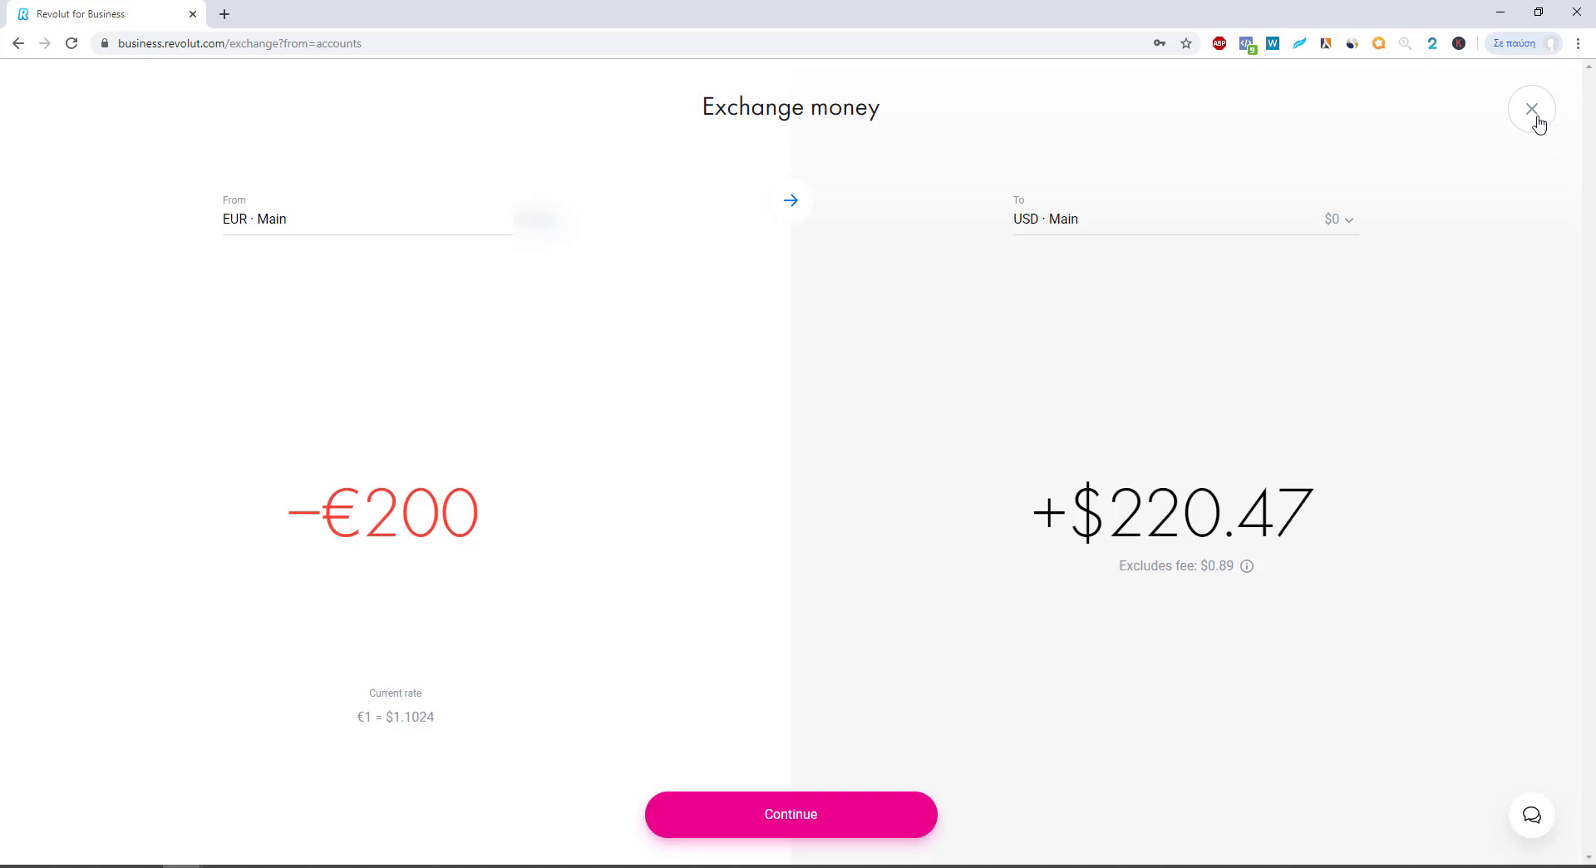
{"action": "left_click", "coordinate": [1549, 118]}
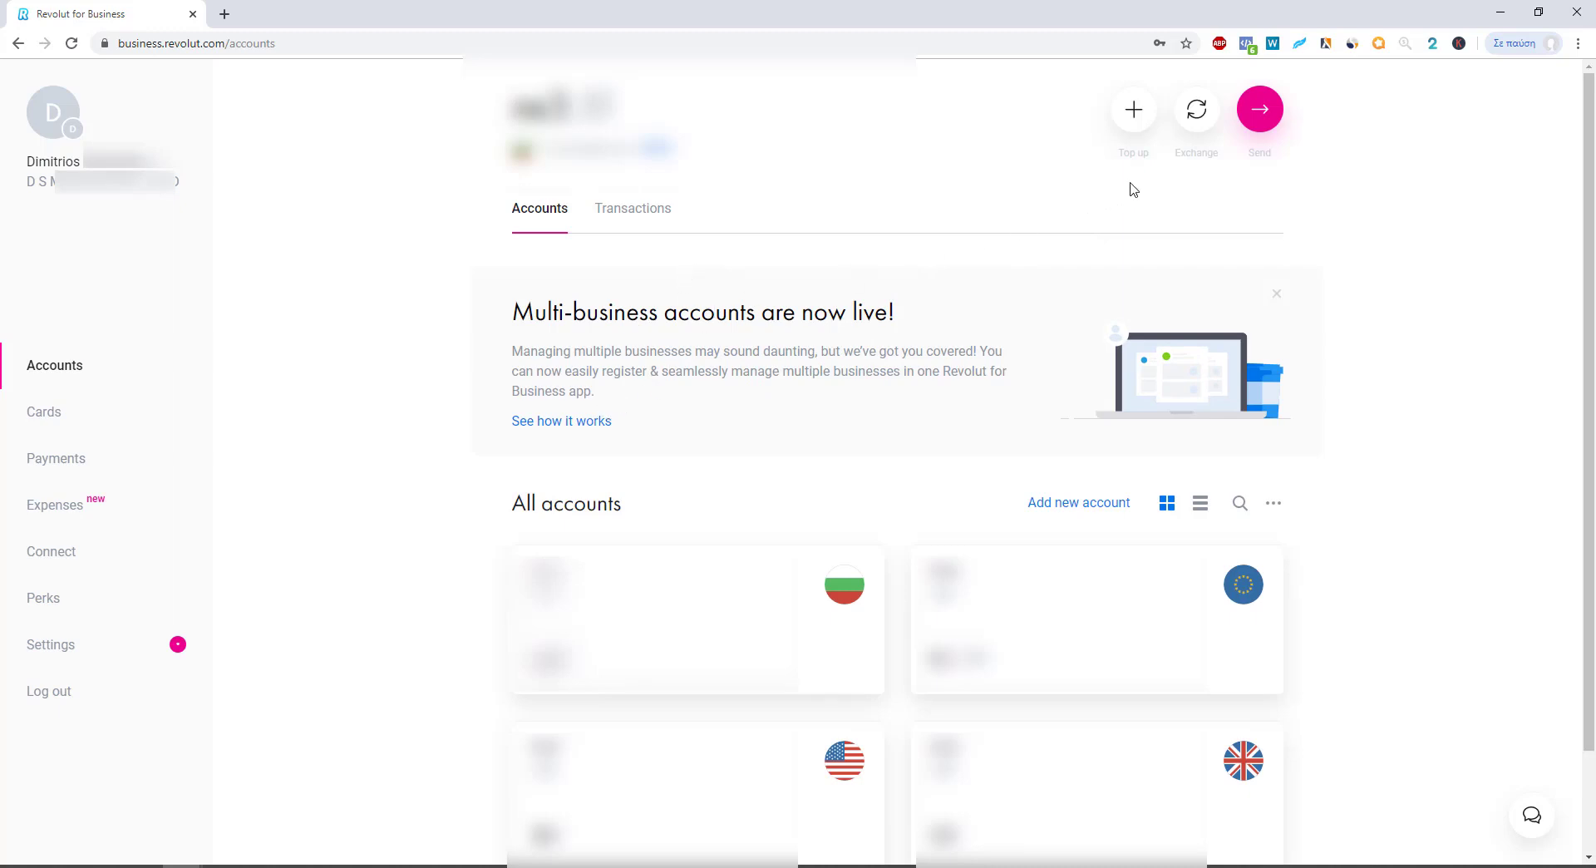
{"action": "left_click", "coordinate": [1260, 115]}
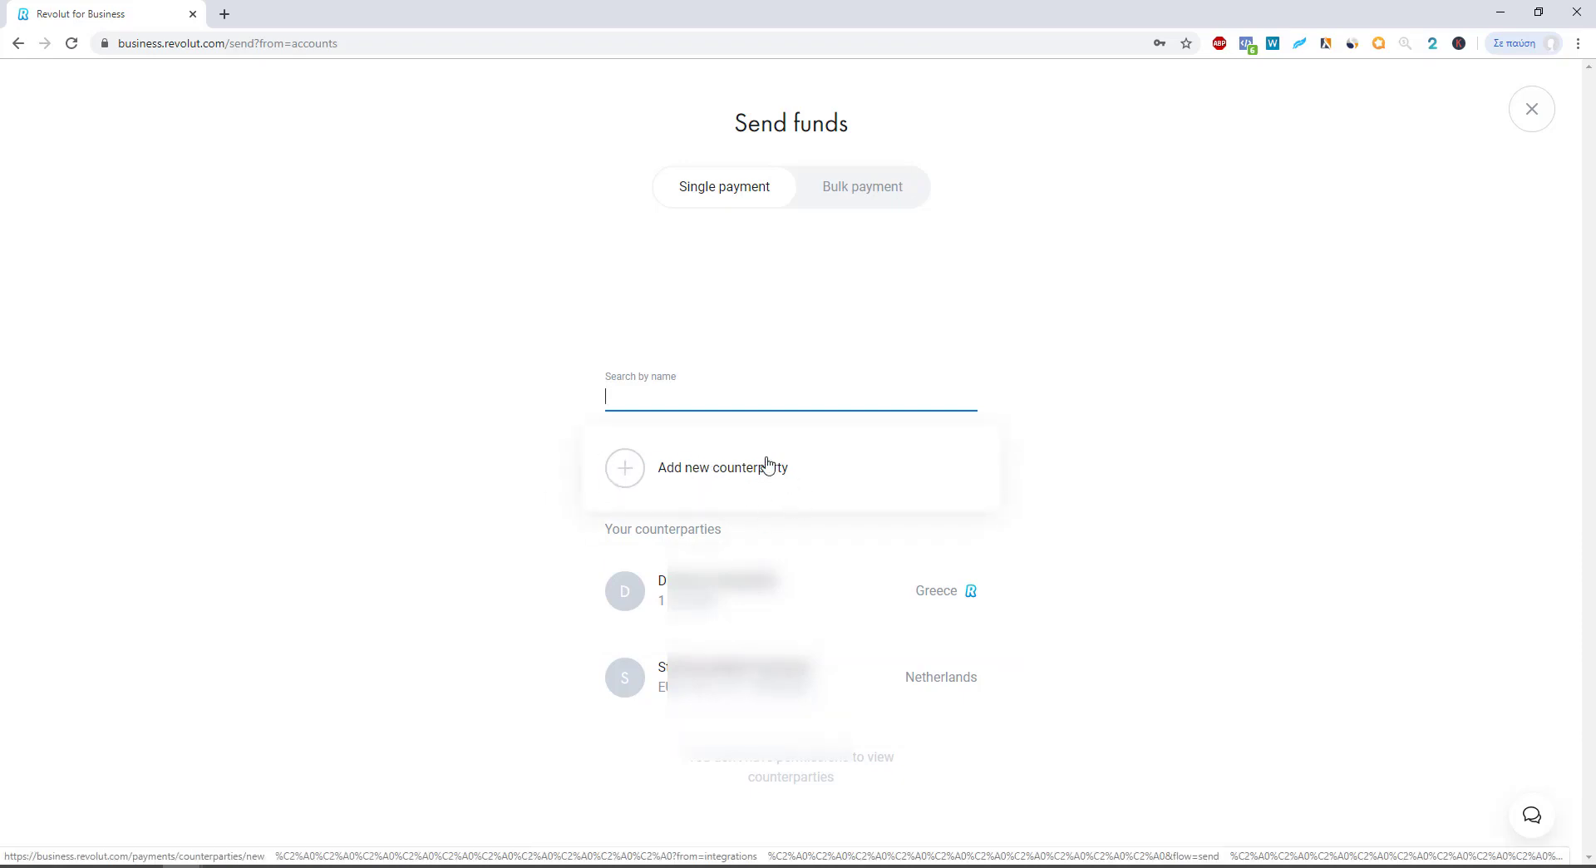
{"action": "left_click", "coordinate": [1532, 113]}
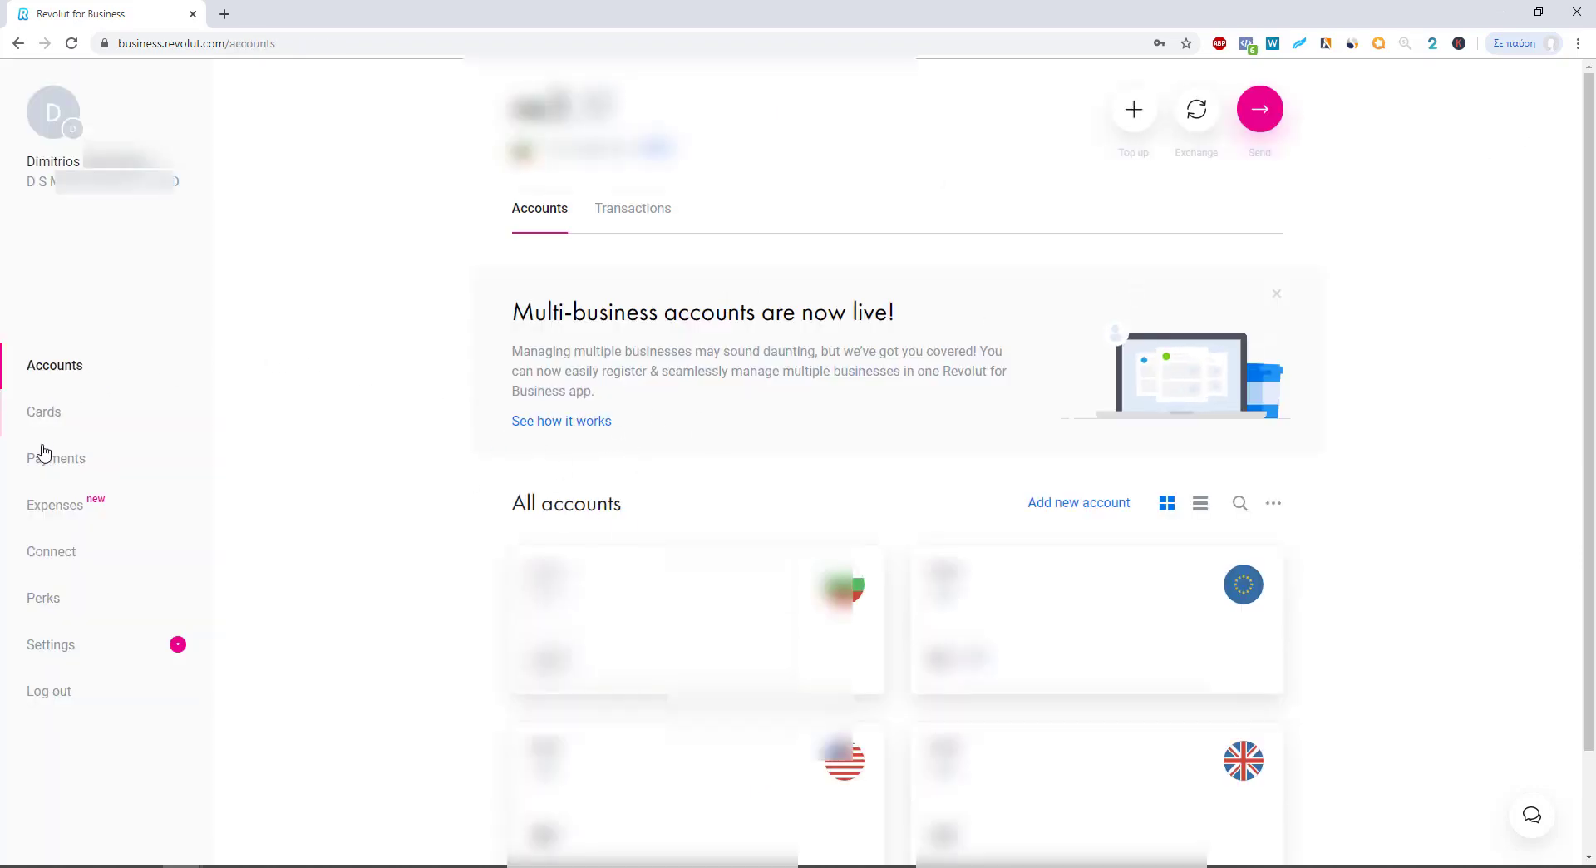
Step: Go to Cards, cancel the new-card prompt, and show the Virtual cards tab with four cards
{"action": "left_click", "coordinate": [57, 416]}
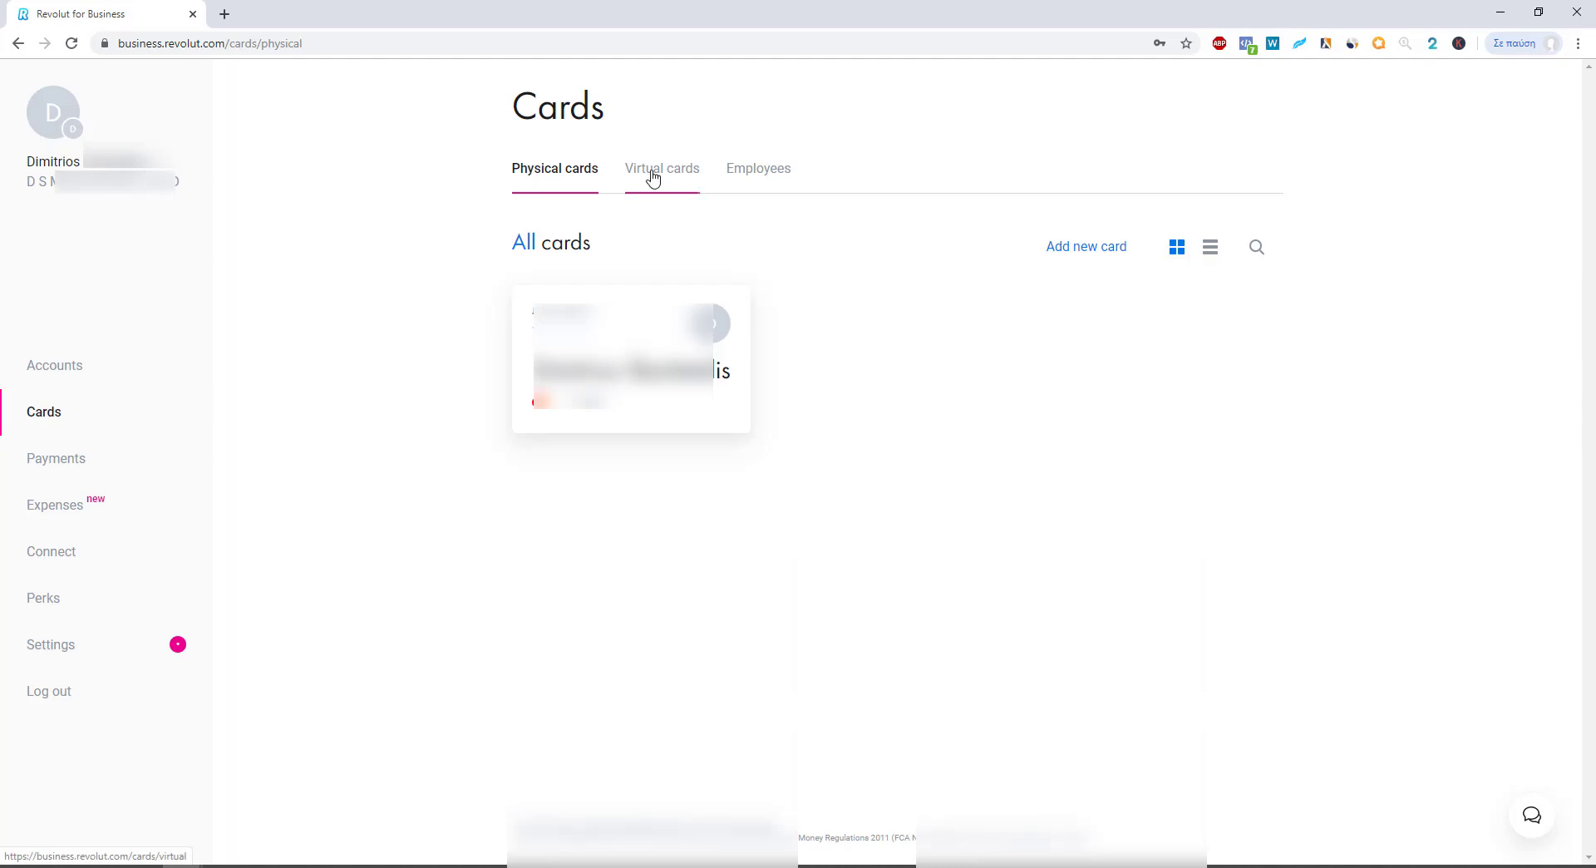
{"action": "left_click", "coordinate": [1090, 259]}
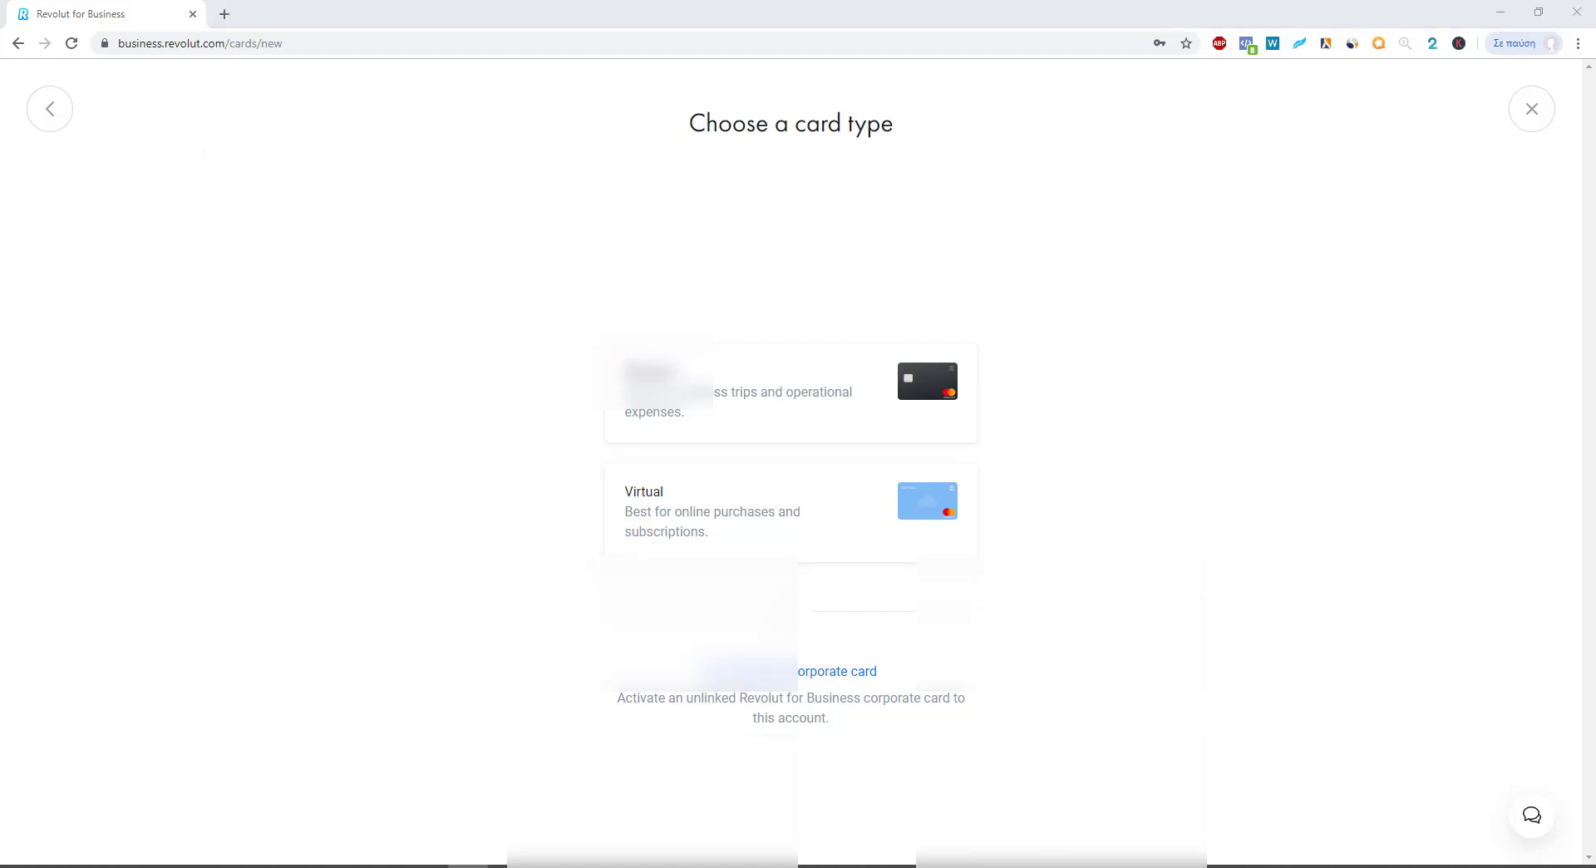
{"action": "left_click", "coordinate": [1517, 118]}
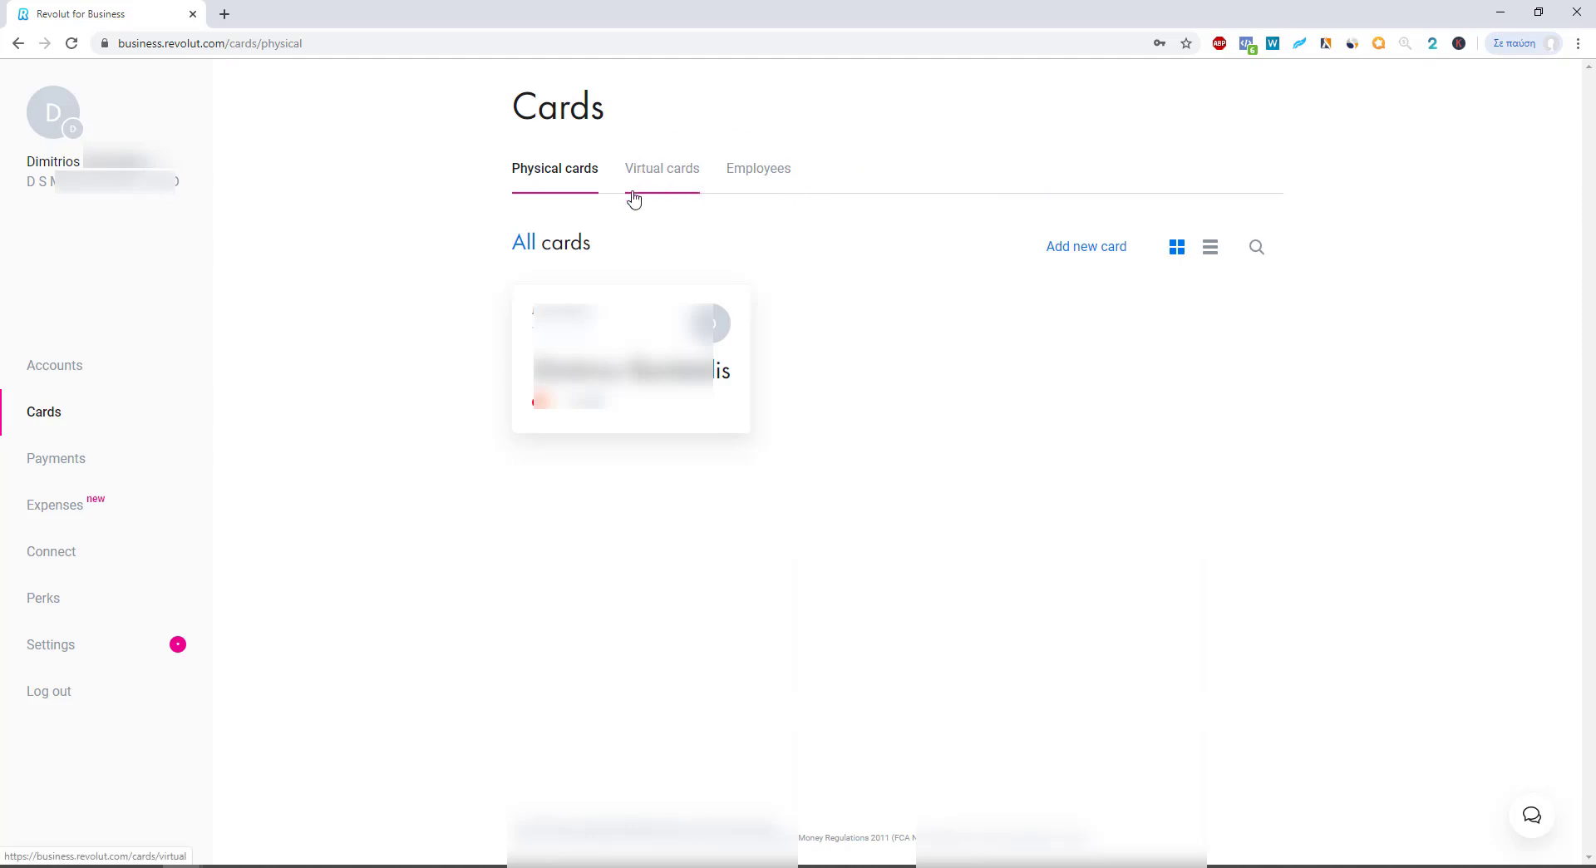
{"action": "left_click", "coordinate": [659, 184]}
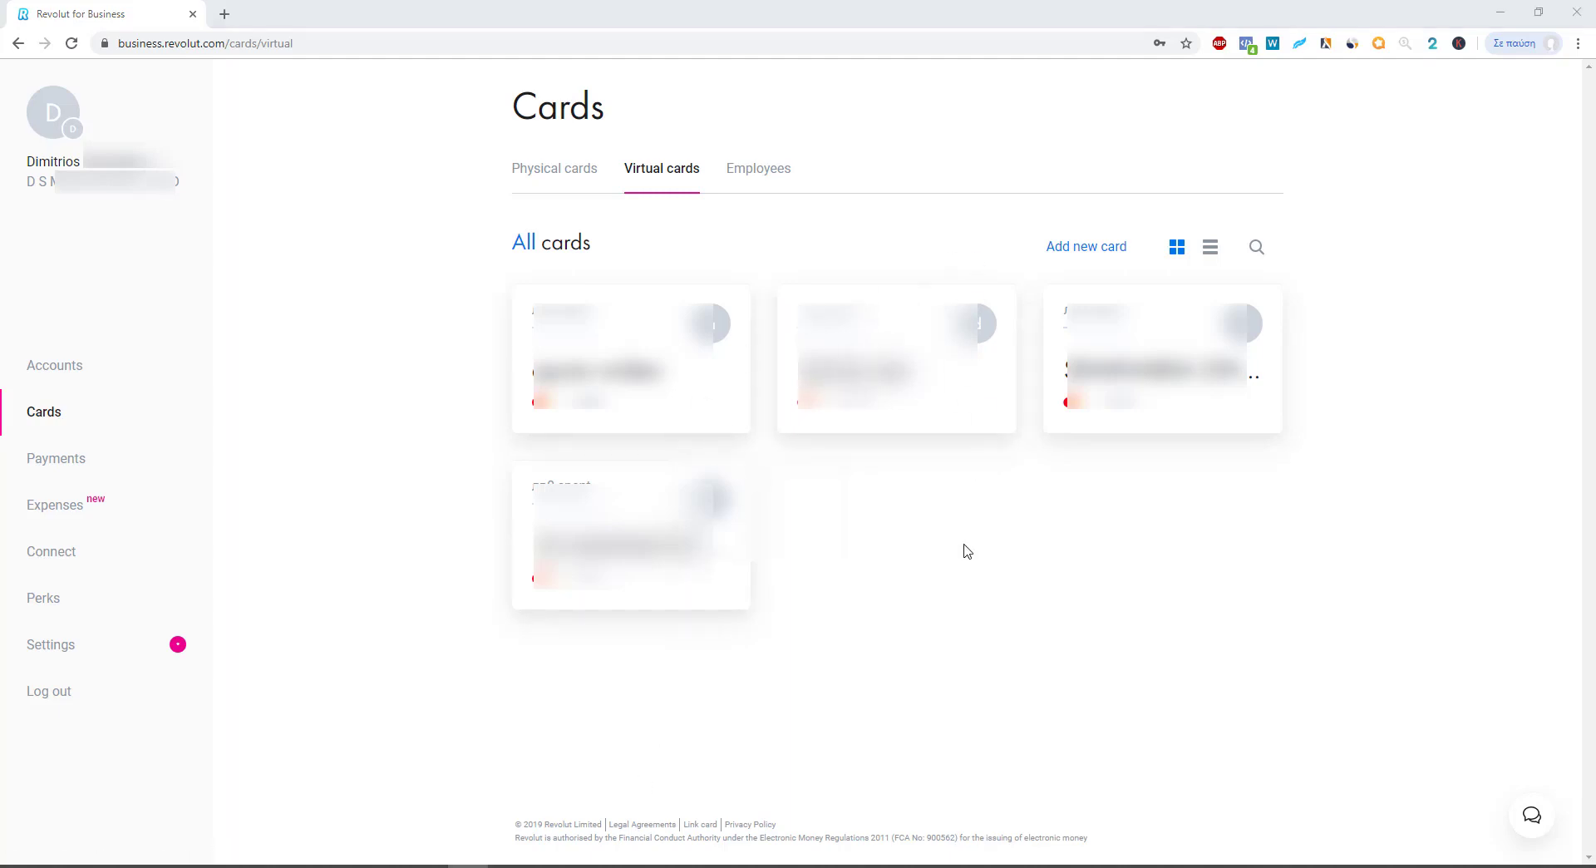
Step: Create virtual card 'TEST CARD' for the employee, linked to EUR Main with a 100 monthly limit
{"action": "left_click", "coordinate": [1072, 248]}
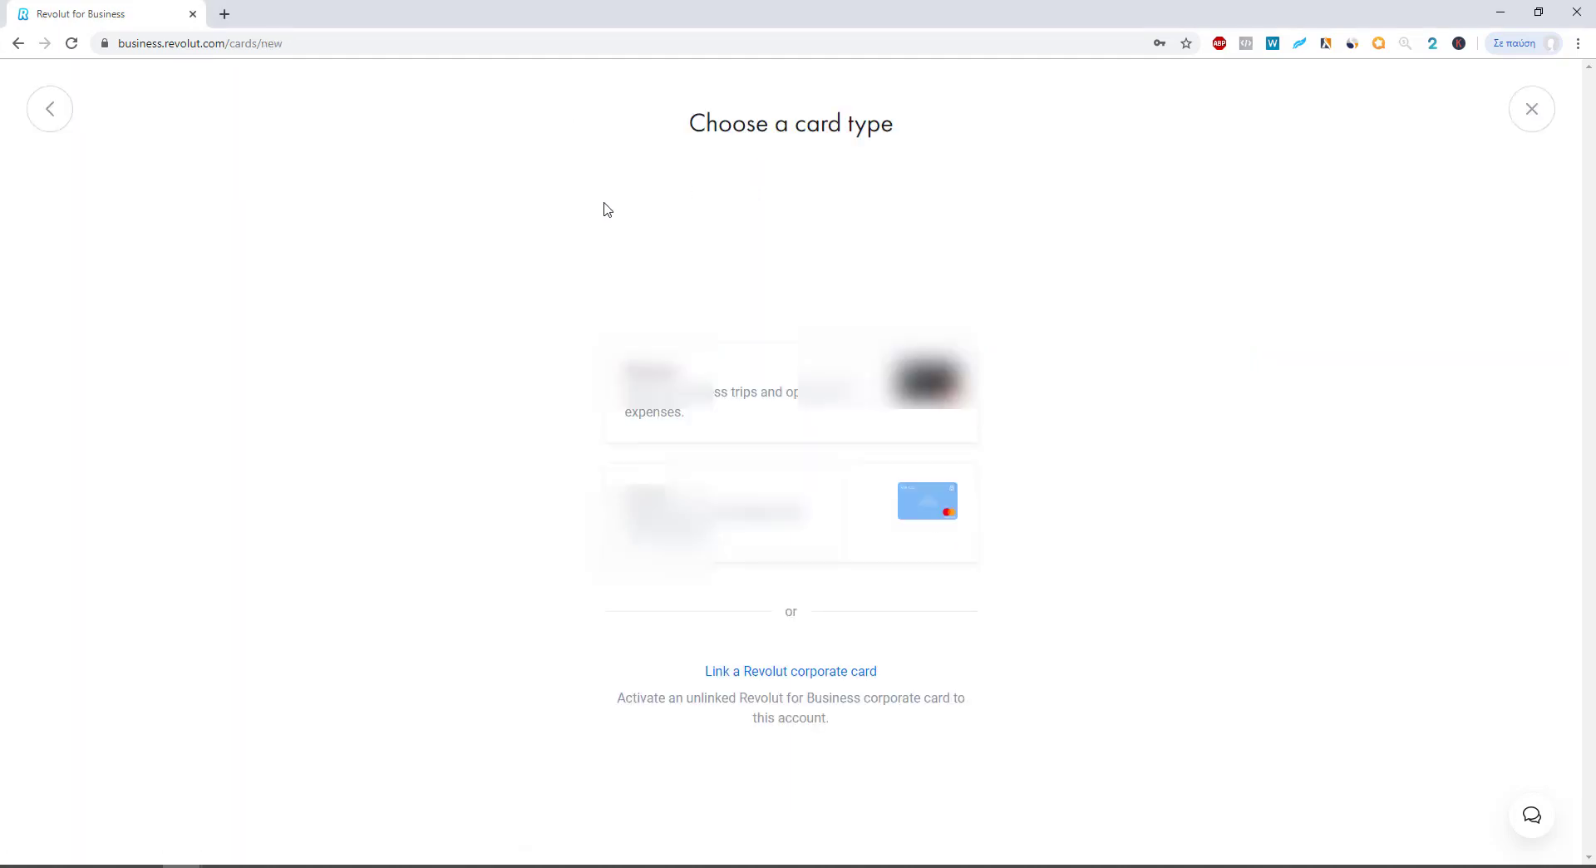
{"action": "left_click", "coordinate": [658, 509]}
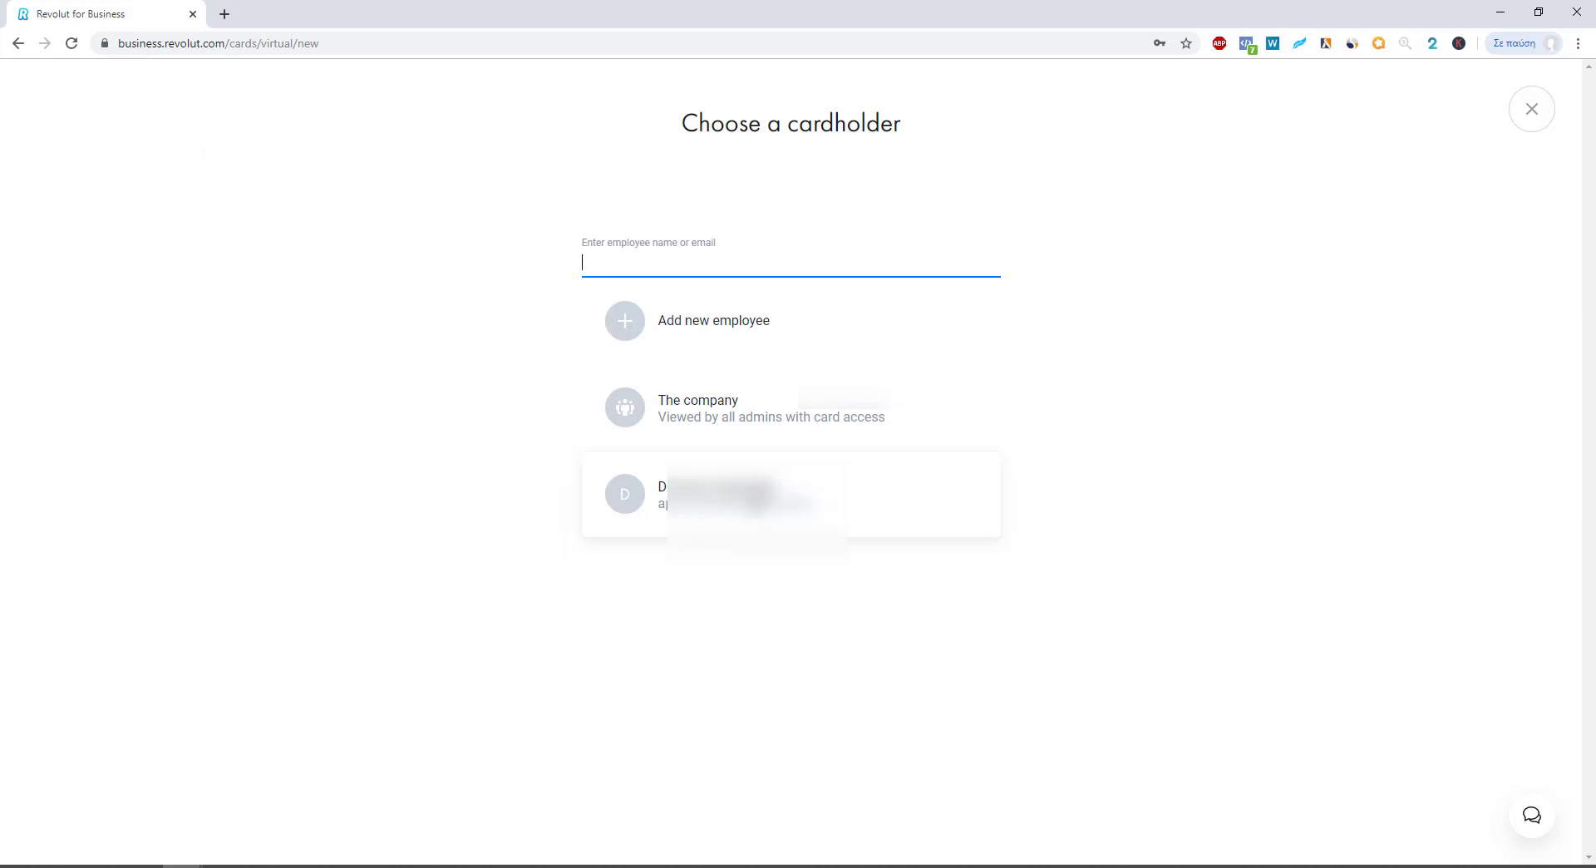
{"action": "left_click", "coordinate": [740, 507]}
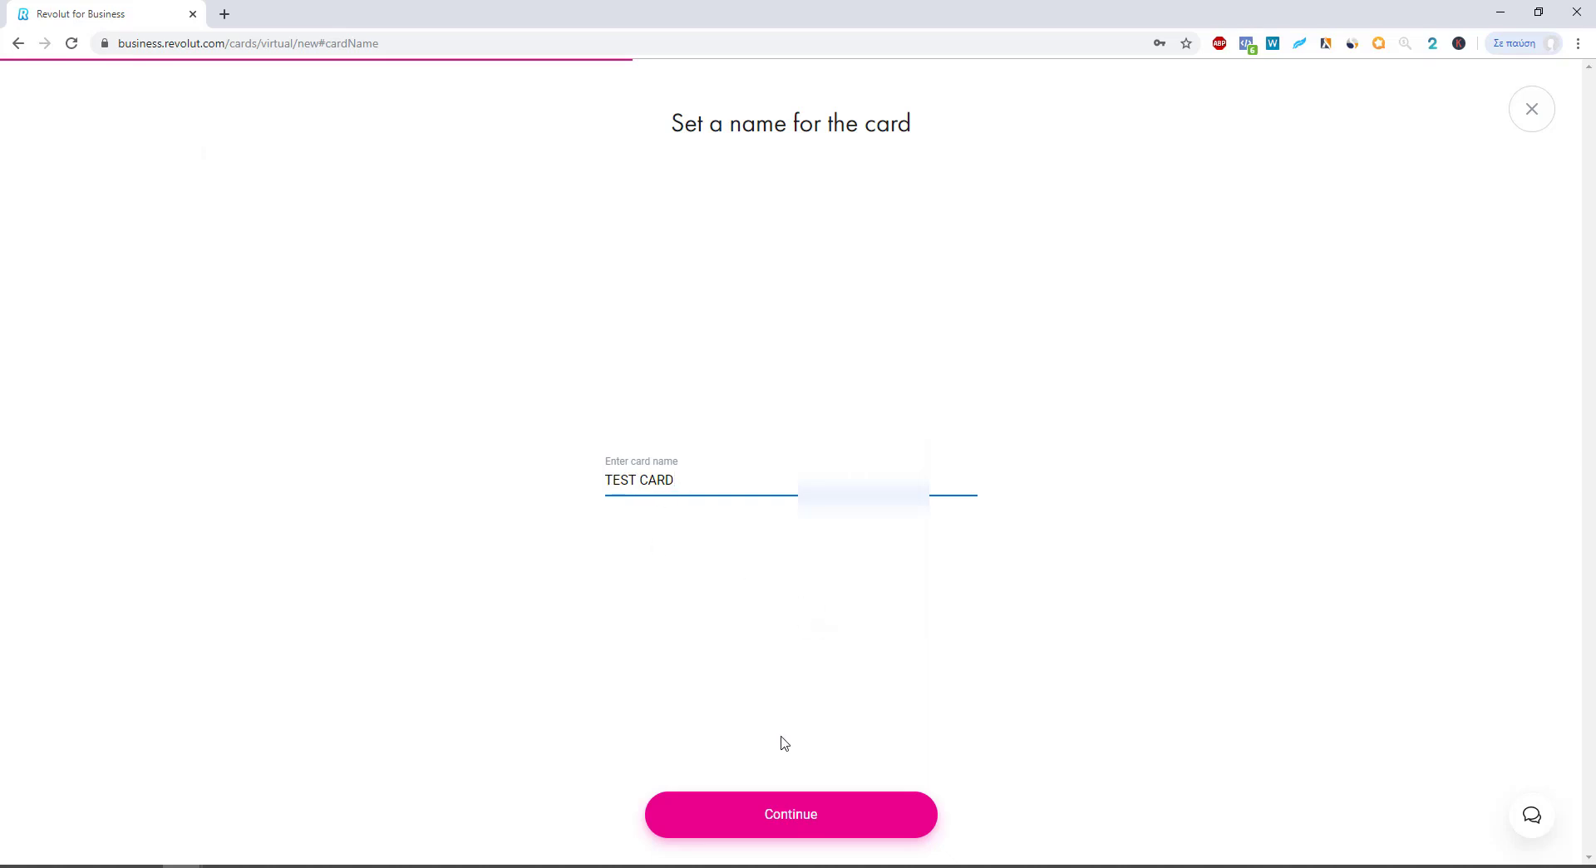
{"action": "left_click", "coordinate": [835, 825]}
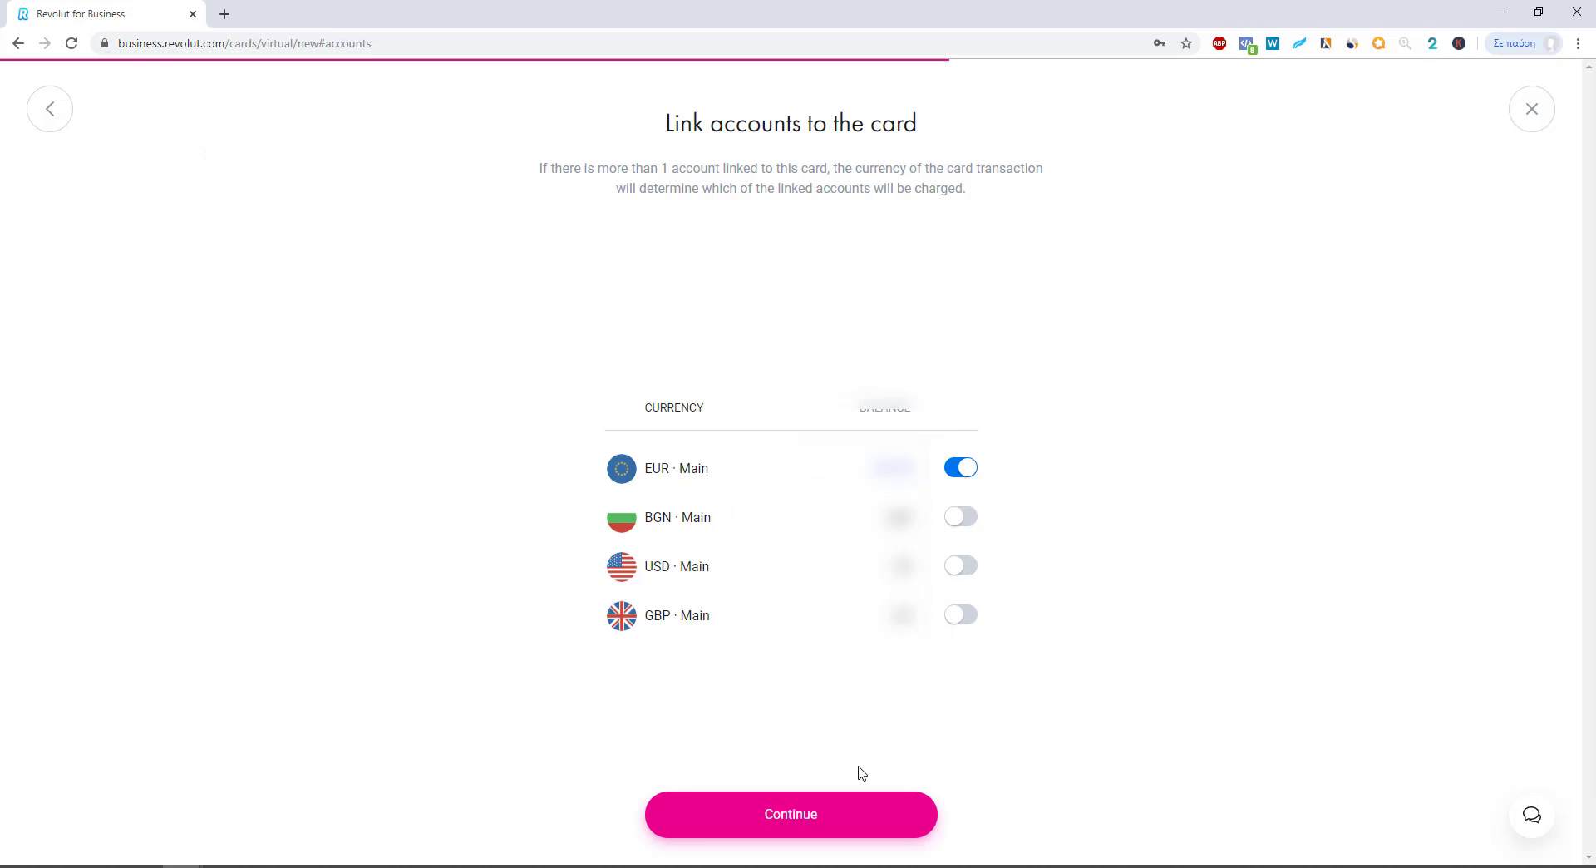
{"action": "left_click", "coordinate": [825, 814]}
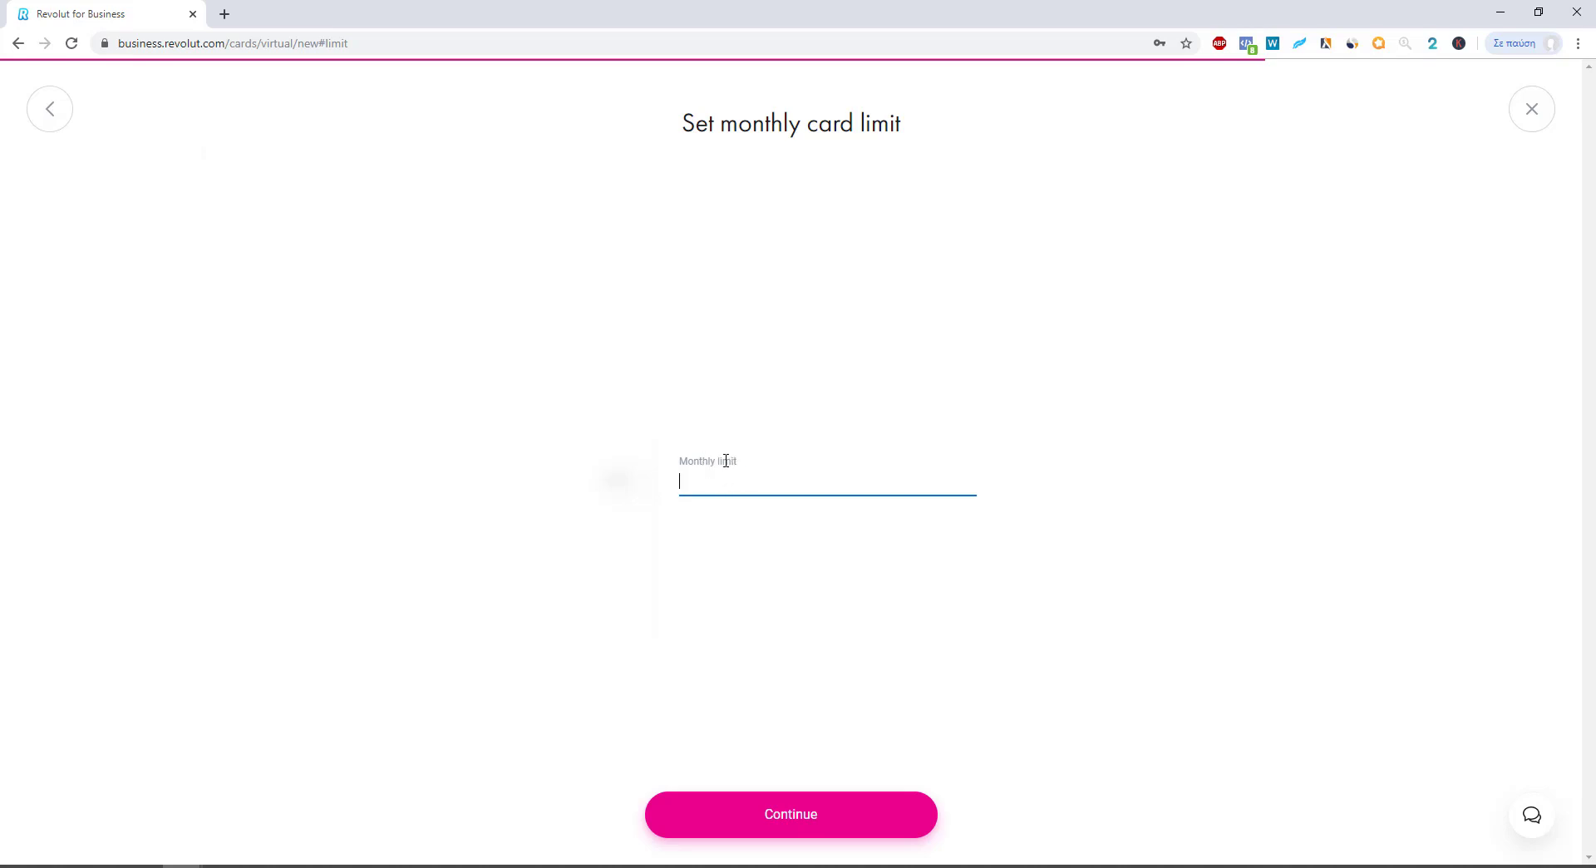
{"action": "type", "text": "100"}
{"action": "left_click", "coordinate": [789, 823]}
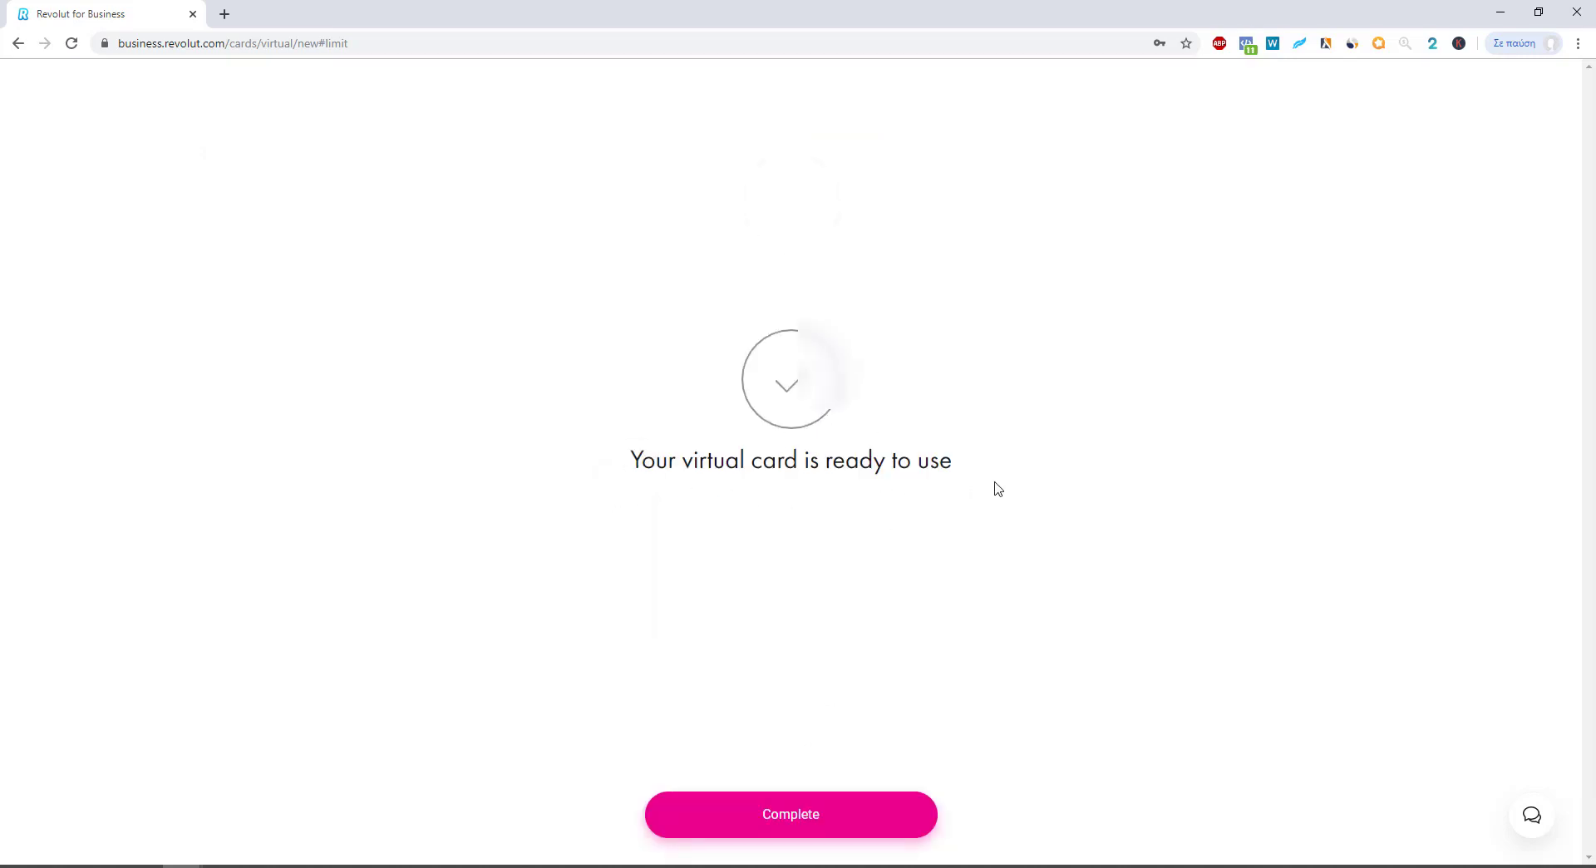
{"action": "left_click", "coordinate": [826, 796]}
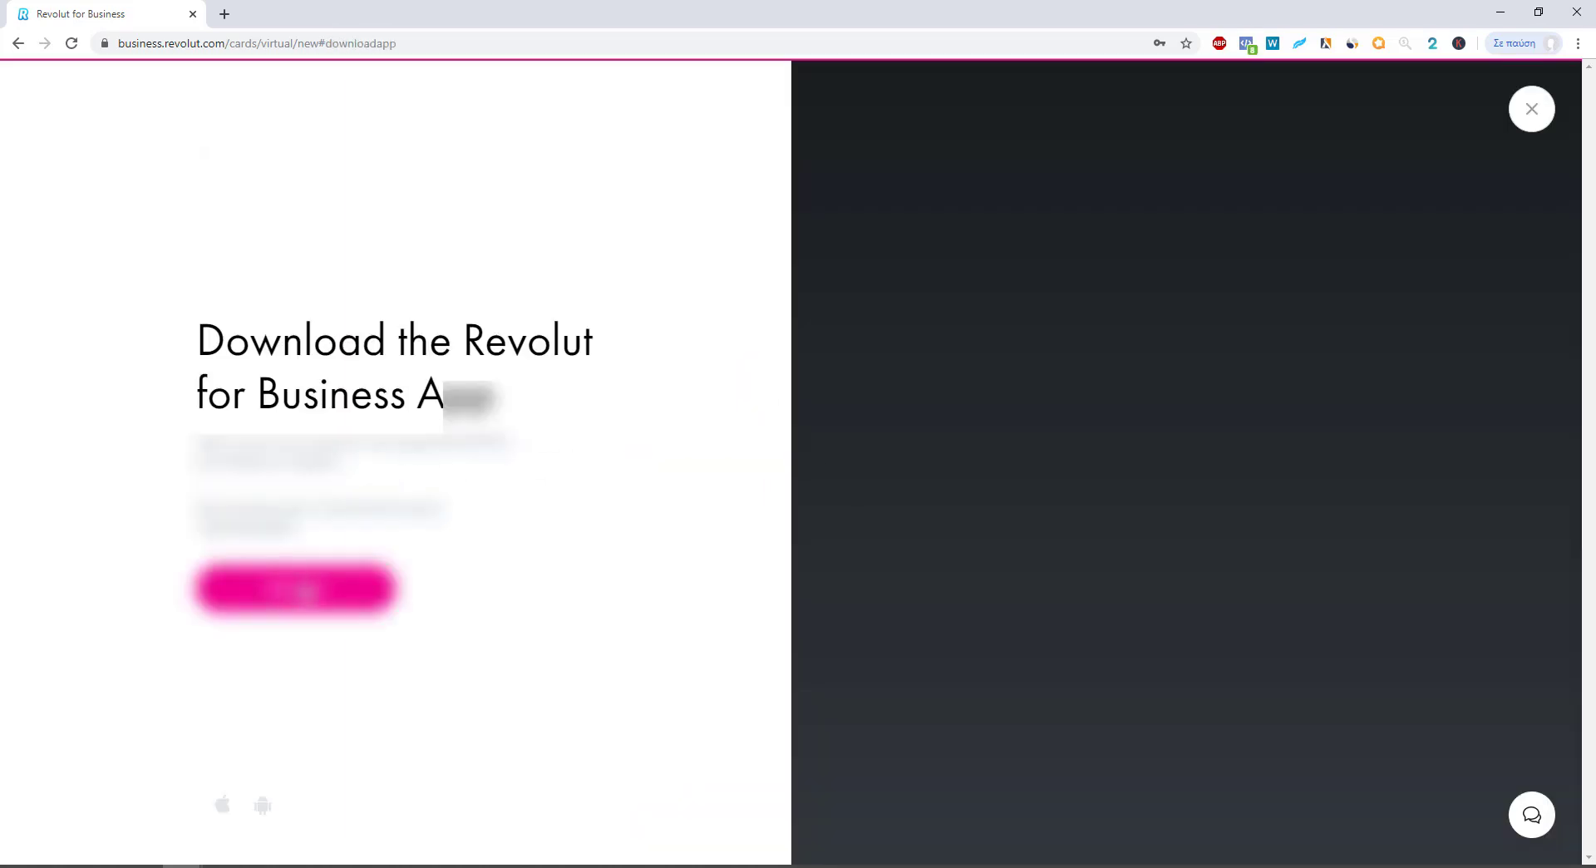
{"action": "left_click", "coordinate": [1536, 123]}
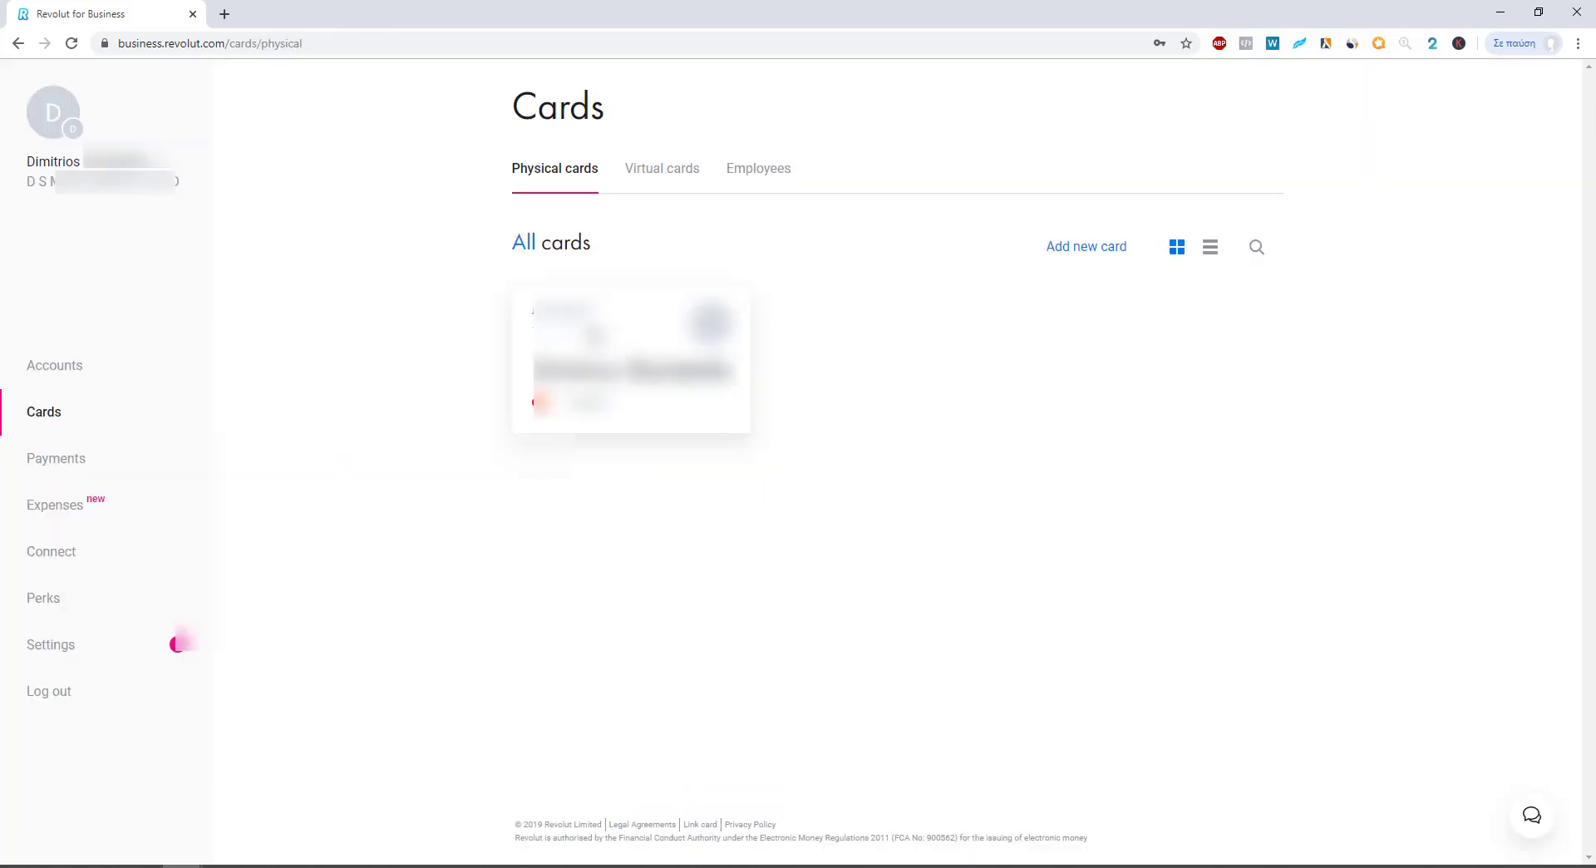
Step: Open TEST CARD, reveal its full card number and expiry, then return to the virtual cards list
{"action": "left_click", "coordinate": [650, 167]}
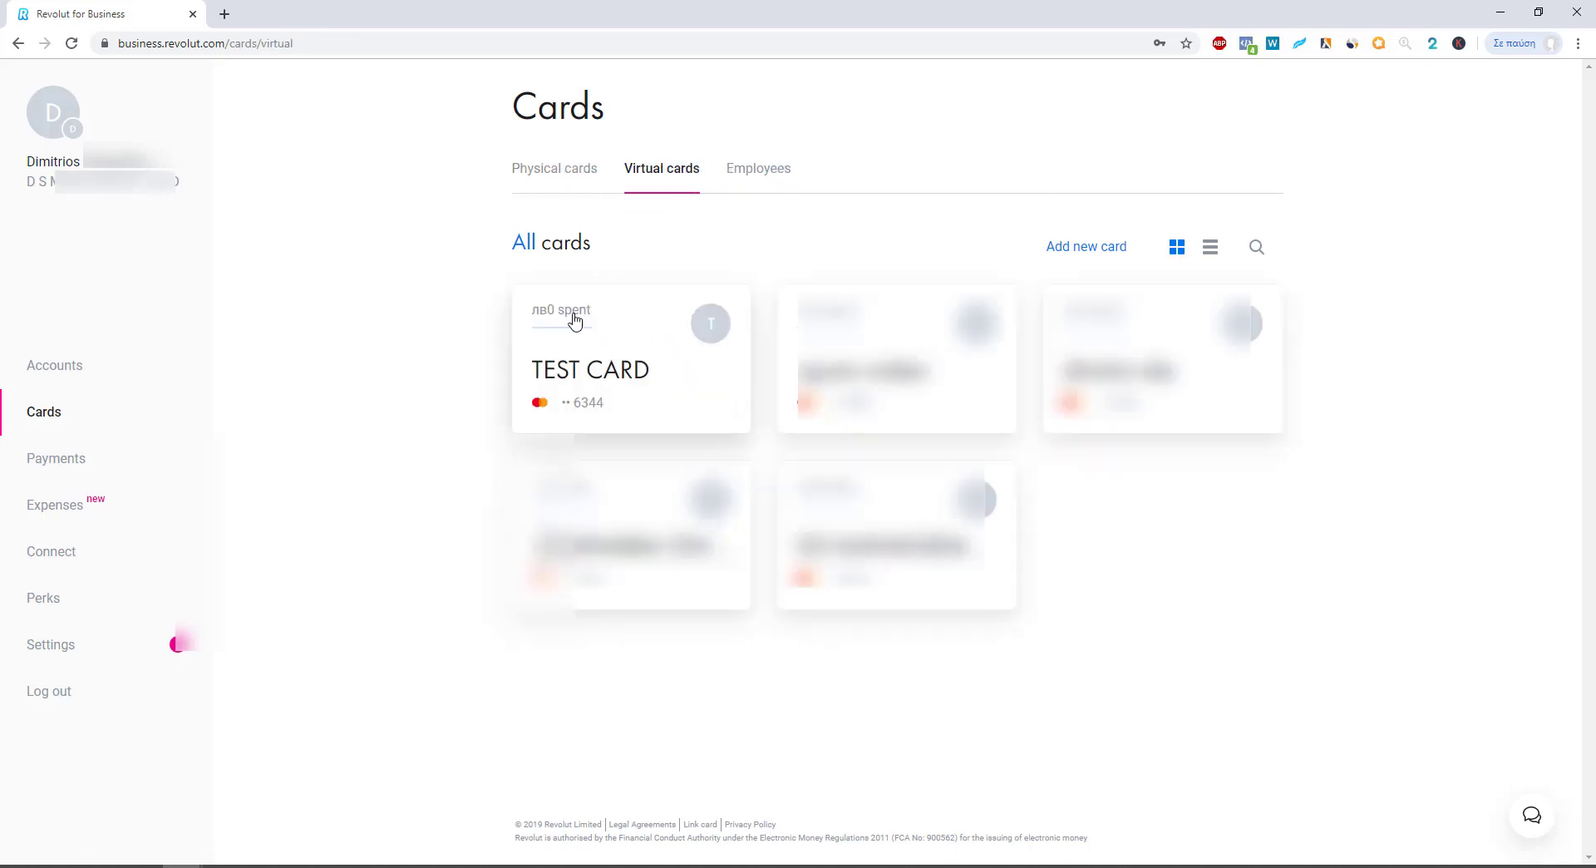
{"action": "left_click", "coordinate": [603, 359]}
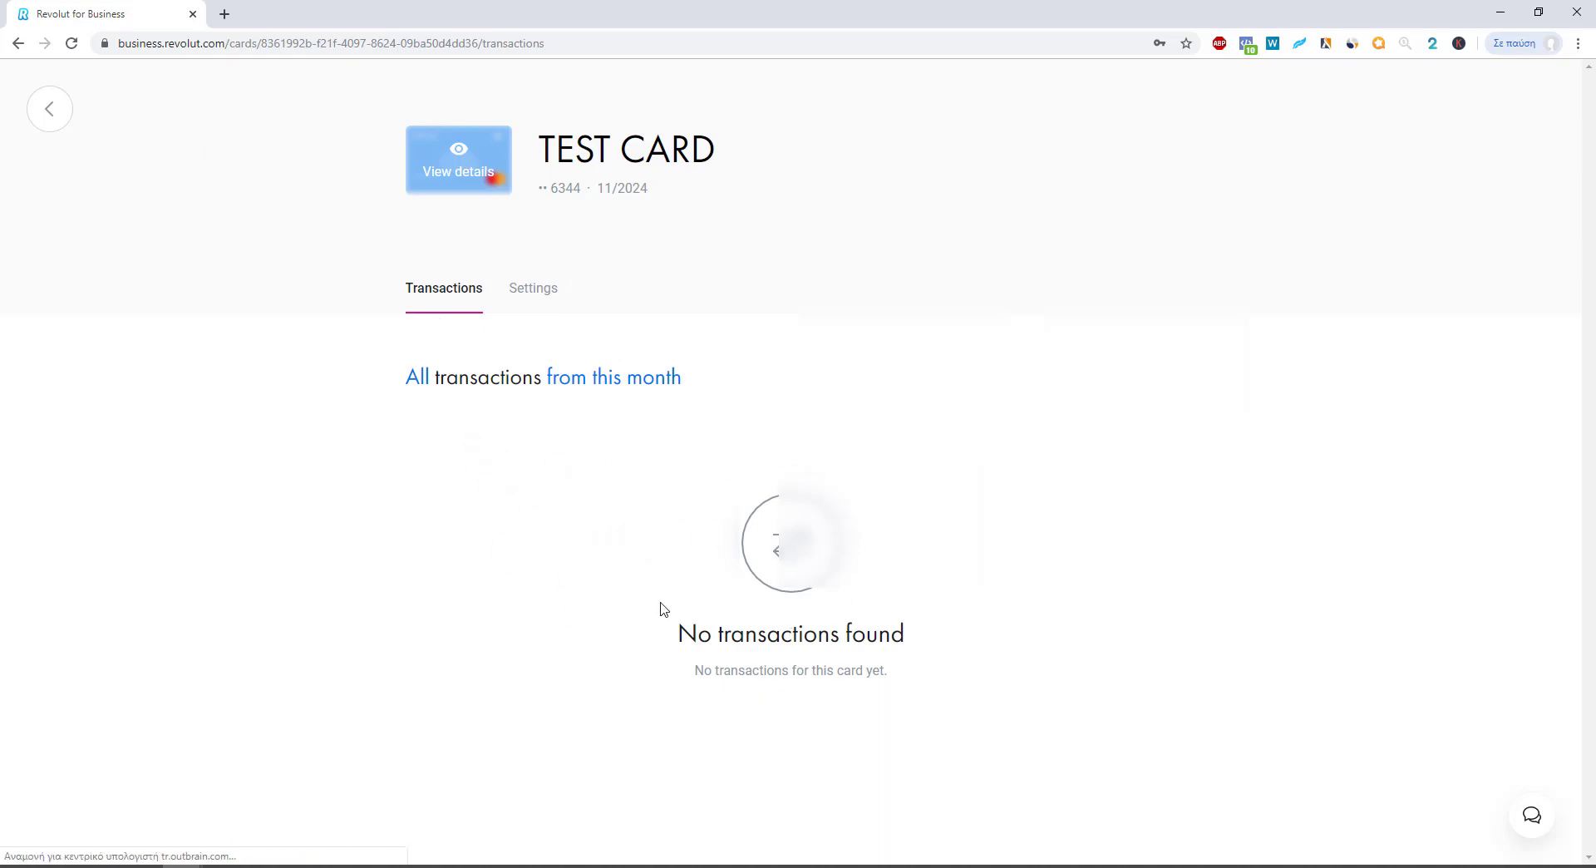
{"action": "left_click", "coordinate": [458, 173]}
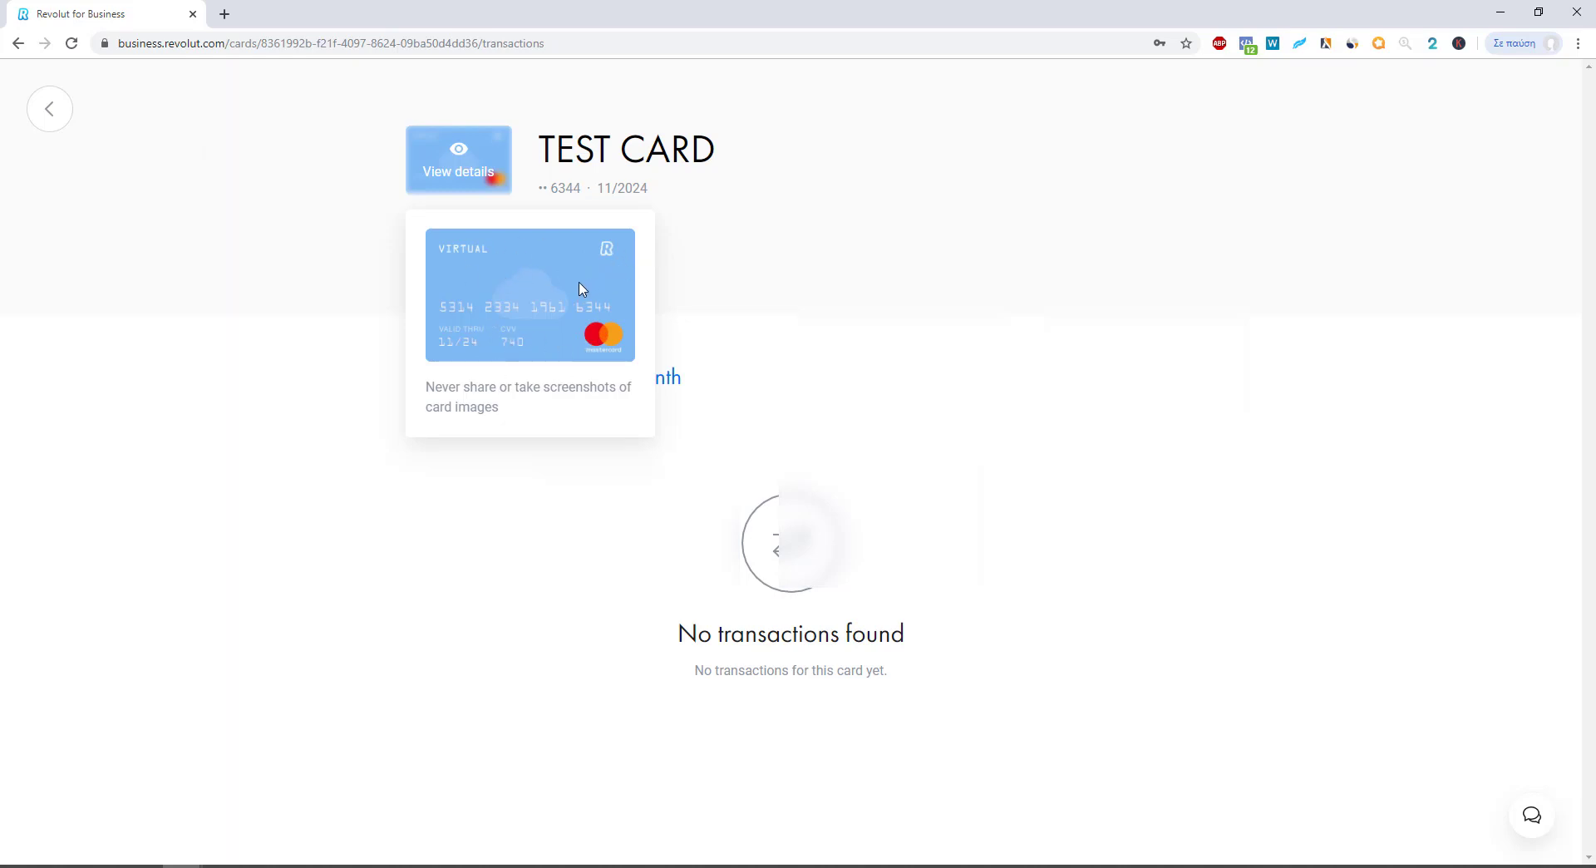
{"action": "left_click", "coordinate": [49, 123]}
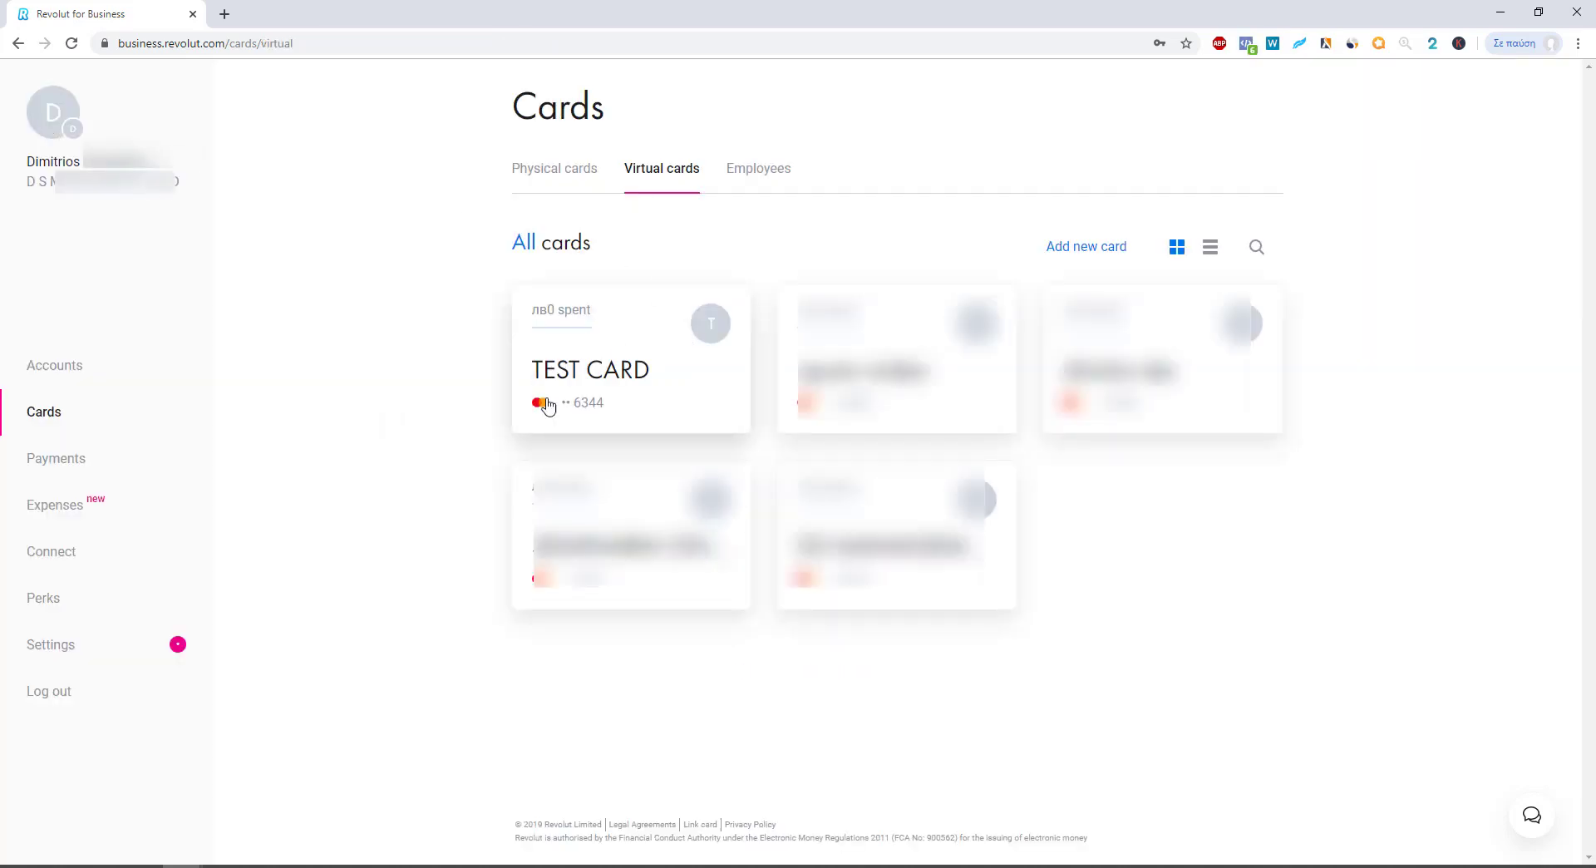
Step: Terminate TEST CARD from its card settings and confirm the termination
{"action": "left_click", "coordinate": [696, 330]}
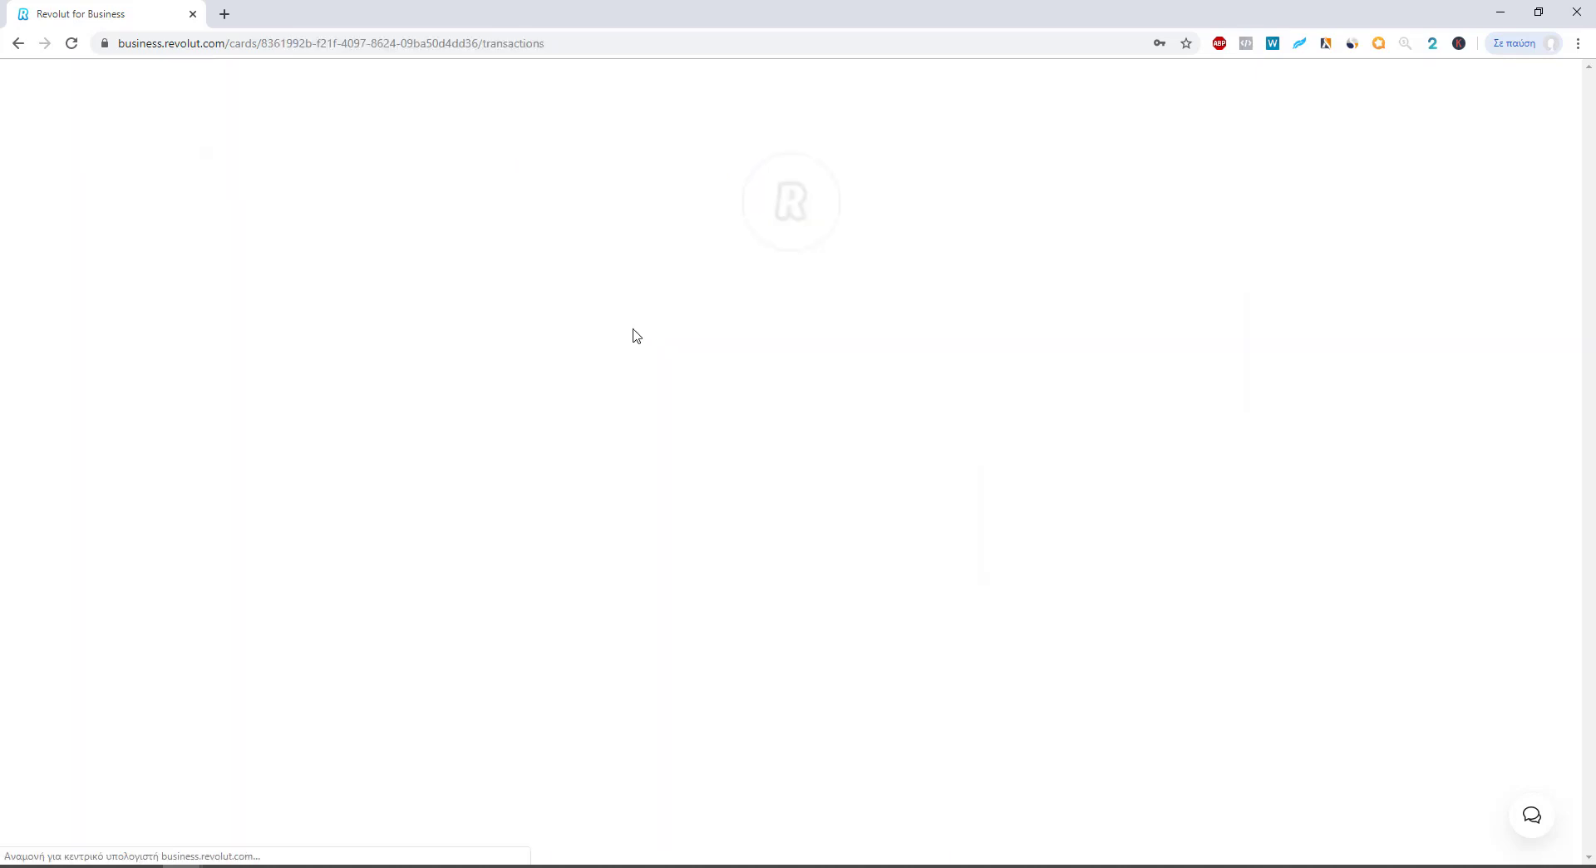
{"action": "left_click", "coordinate": [528, 302]}
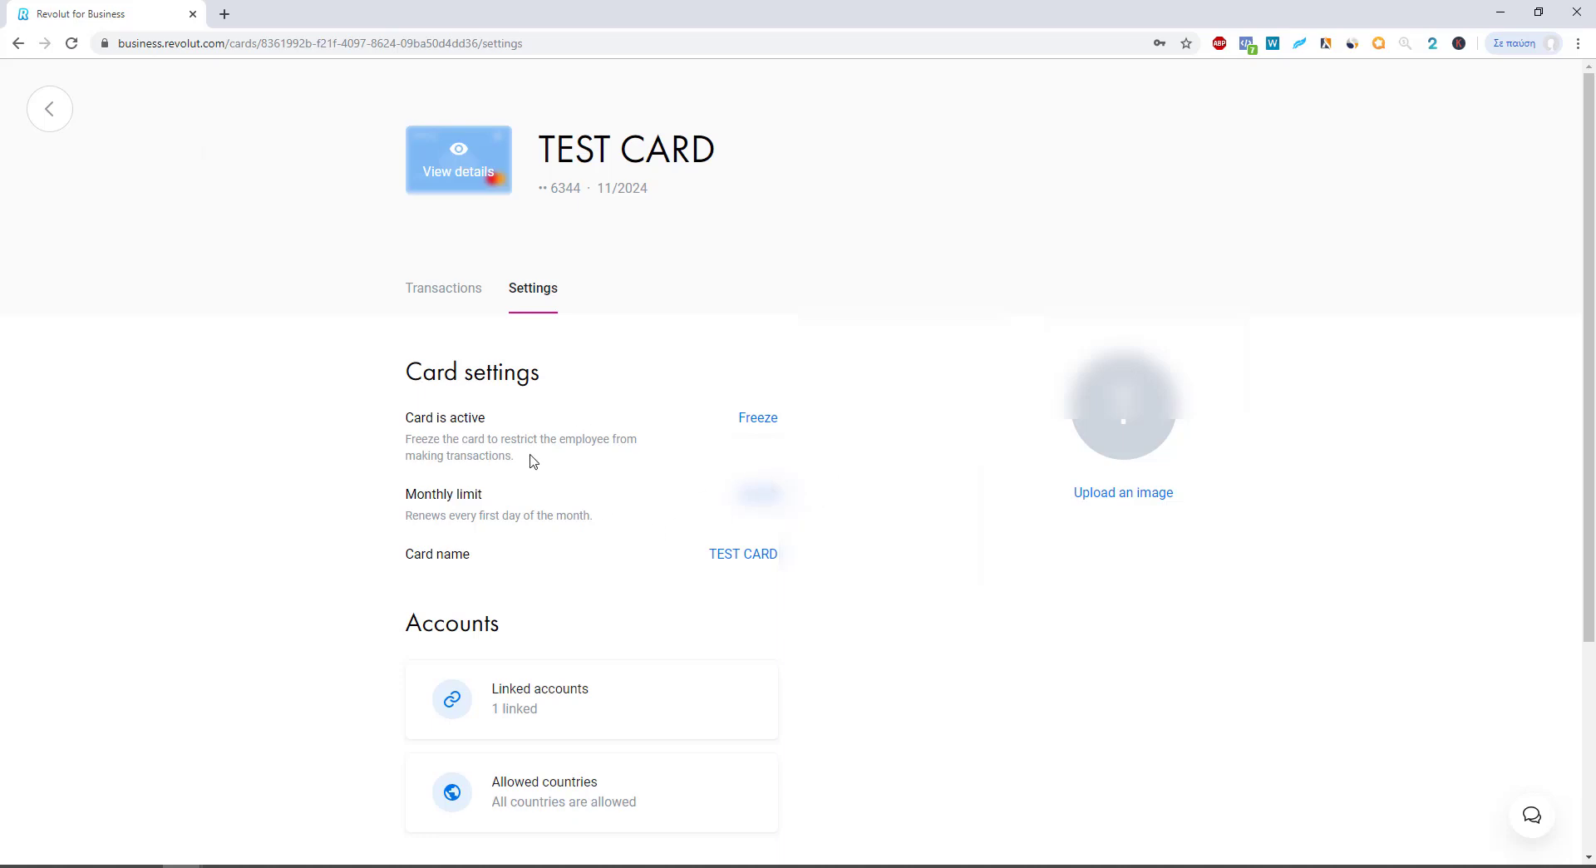
{"action": "scroll", "coordinate": [532, 462], "scroll_direction": "down", "scroll_amount": 4}
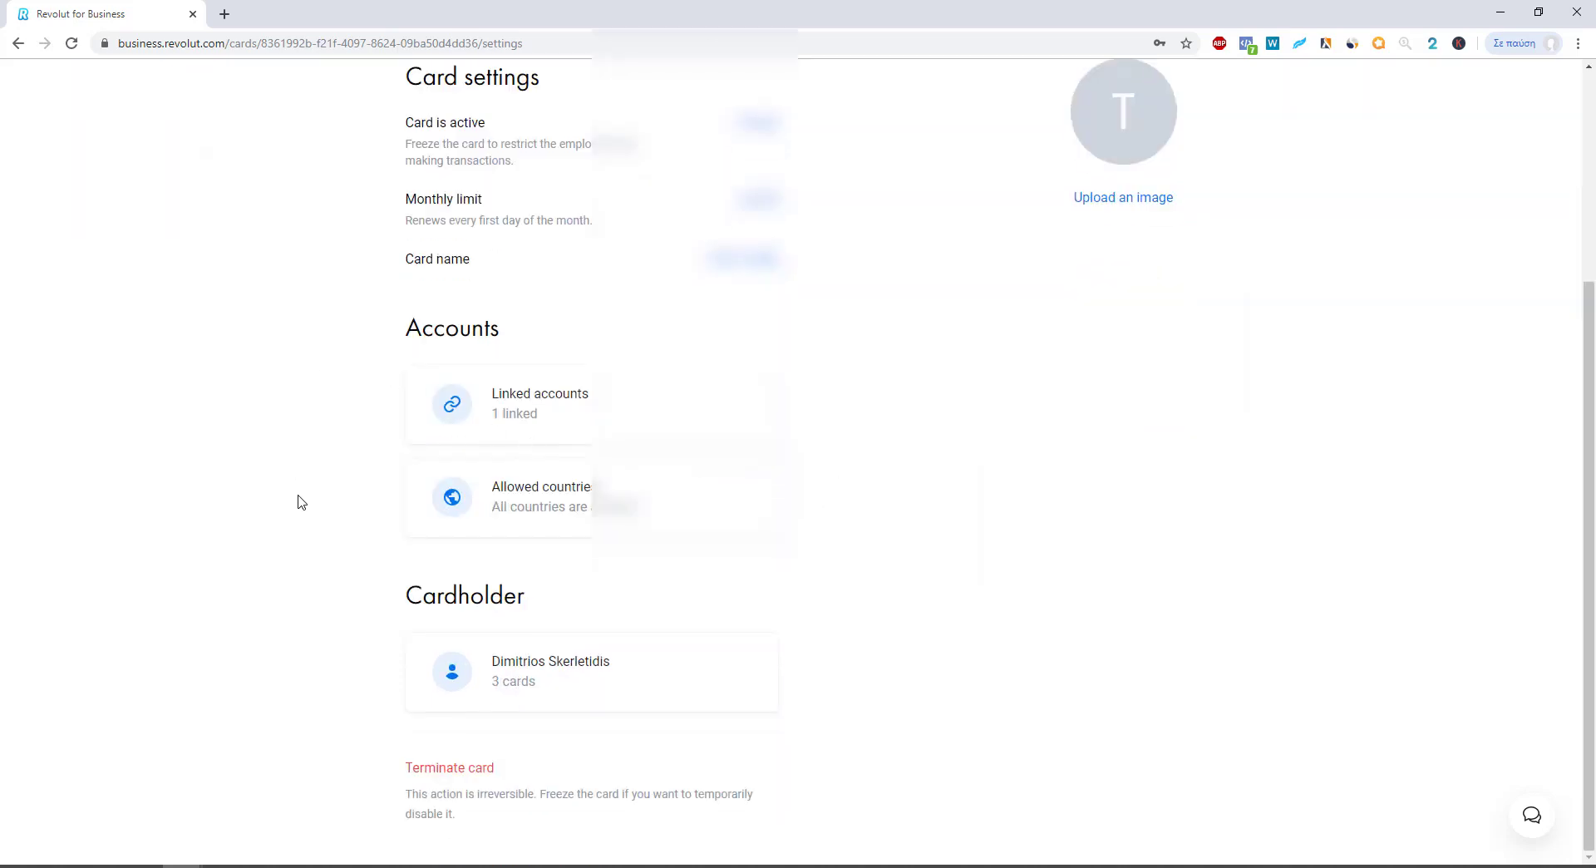
{"action": "left_click", "coordinate": [466, 775]}
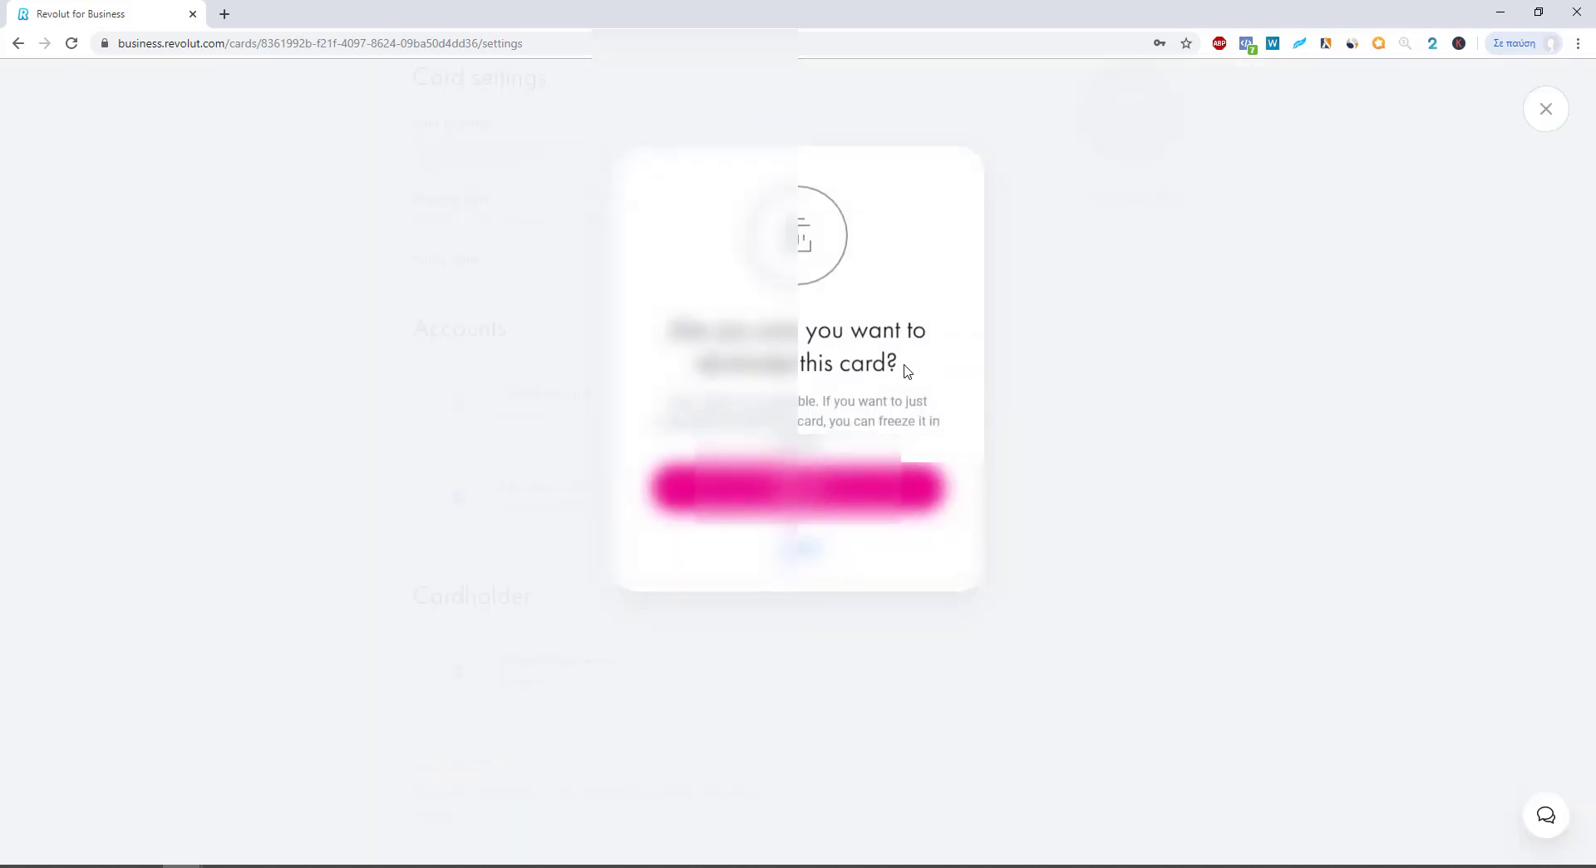
{"action": "left_click", "coordinate": [828, 497]}
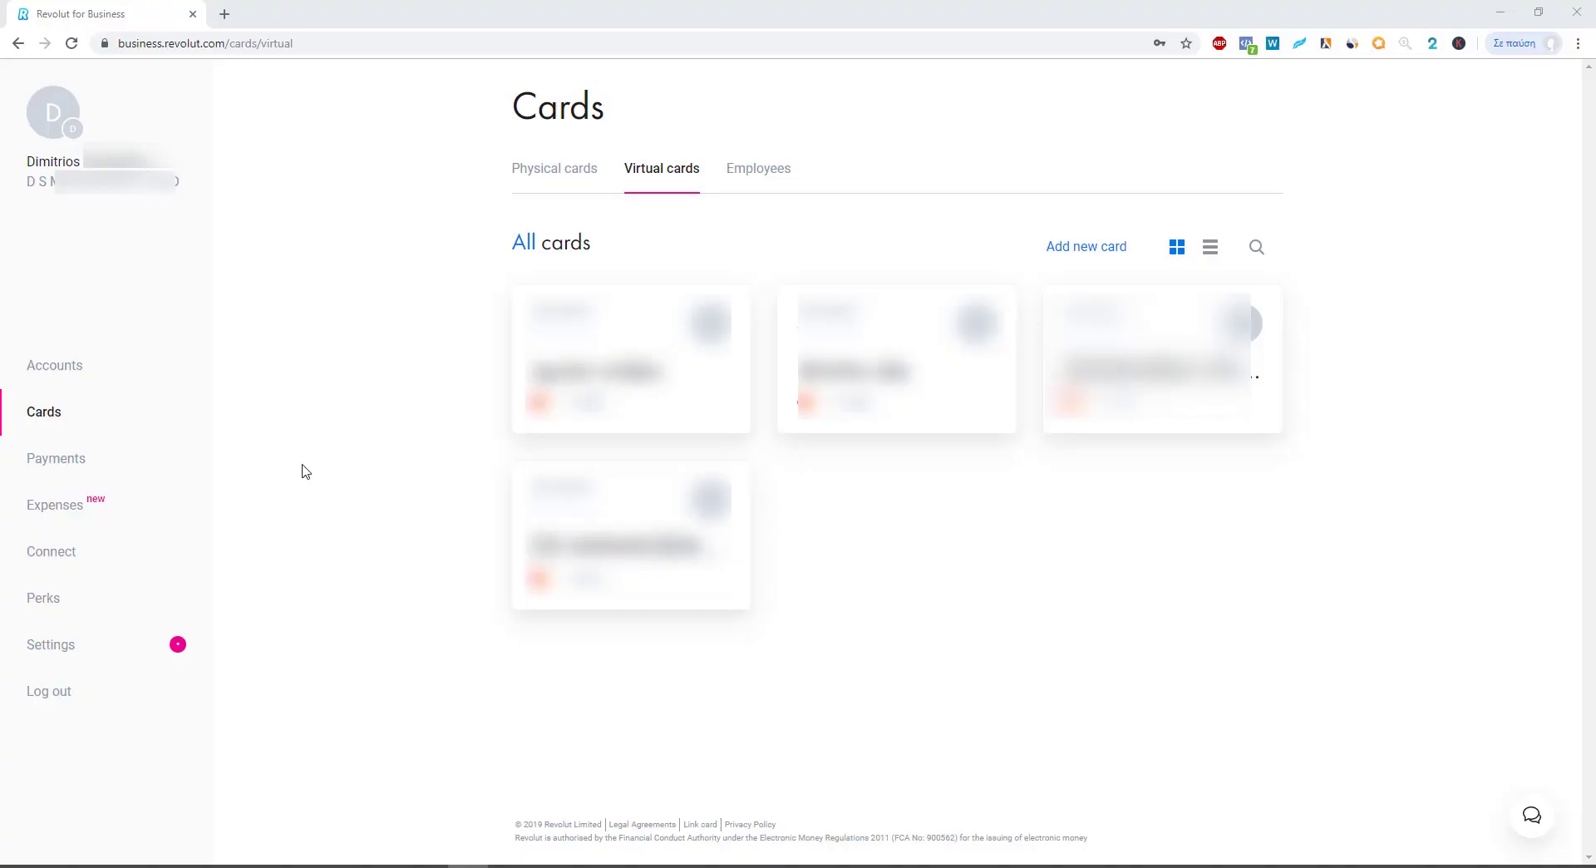
Step: View the Payments page's Sent and Counterparties tabs, then return to the Accounts page
{"action": "left_click", "coordinate": [40, 462]}
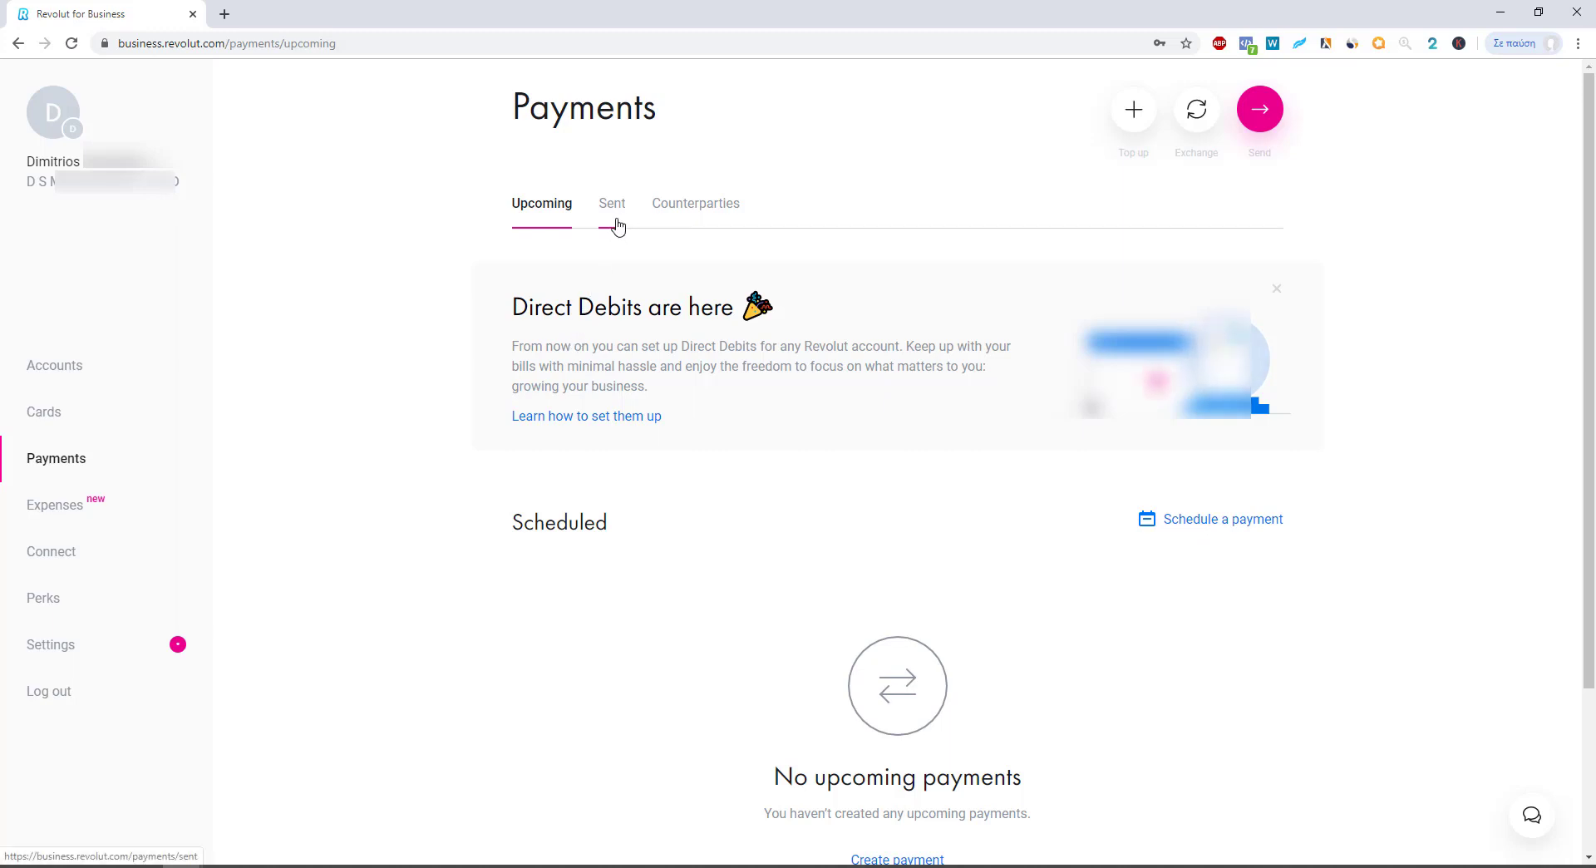
{"action": "left_click", "coordinate": [615, 223]}
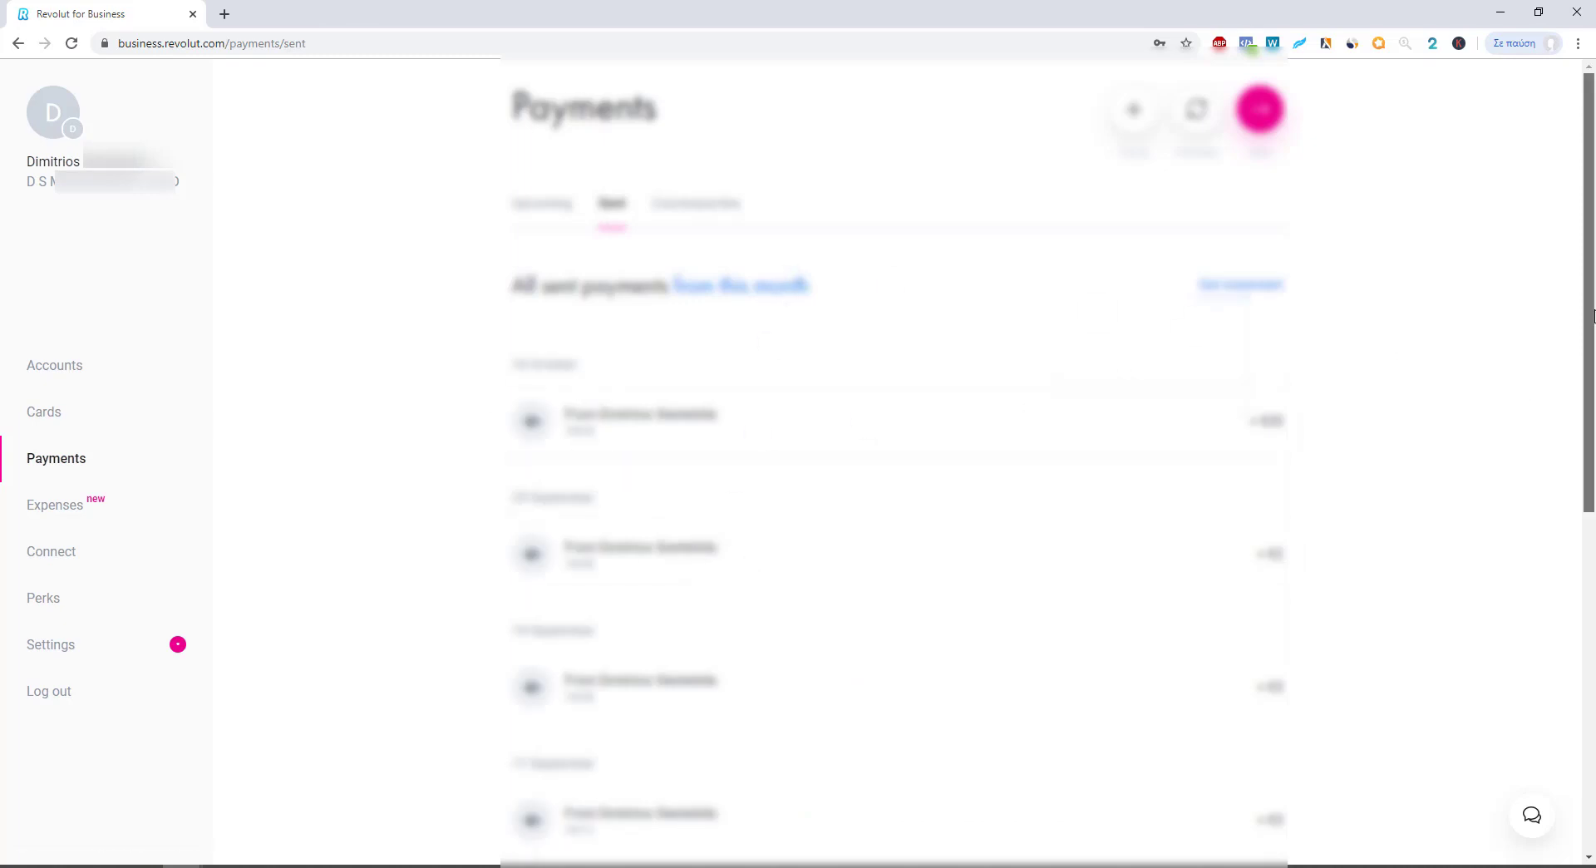
{"action": "scroll", "coordinate": [831, 333], "scroll_direction": "down", "scroll_amount": 3}
{"action": "scroll", "coordinate": [747, 184], "scroll_direction": "up", "scroll_amount": 3}
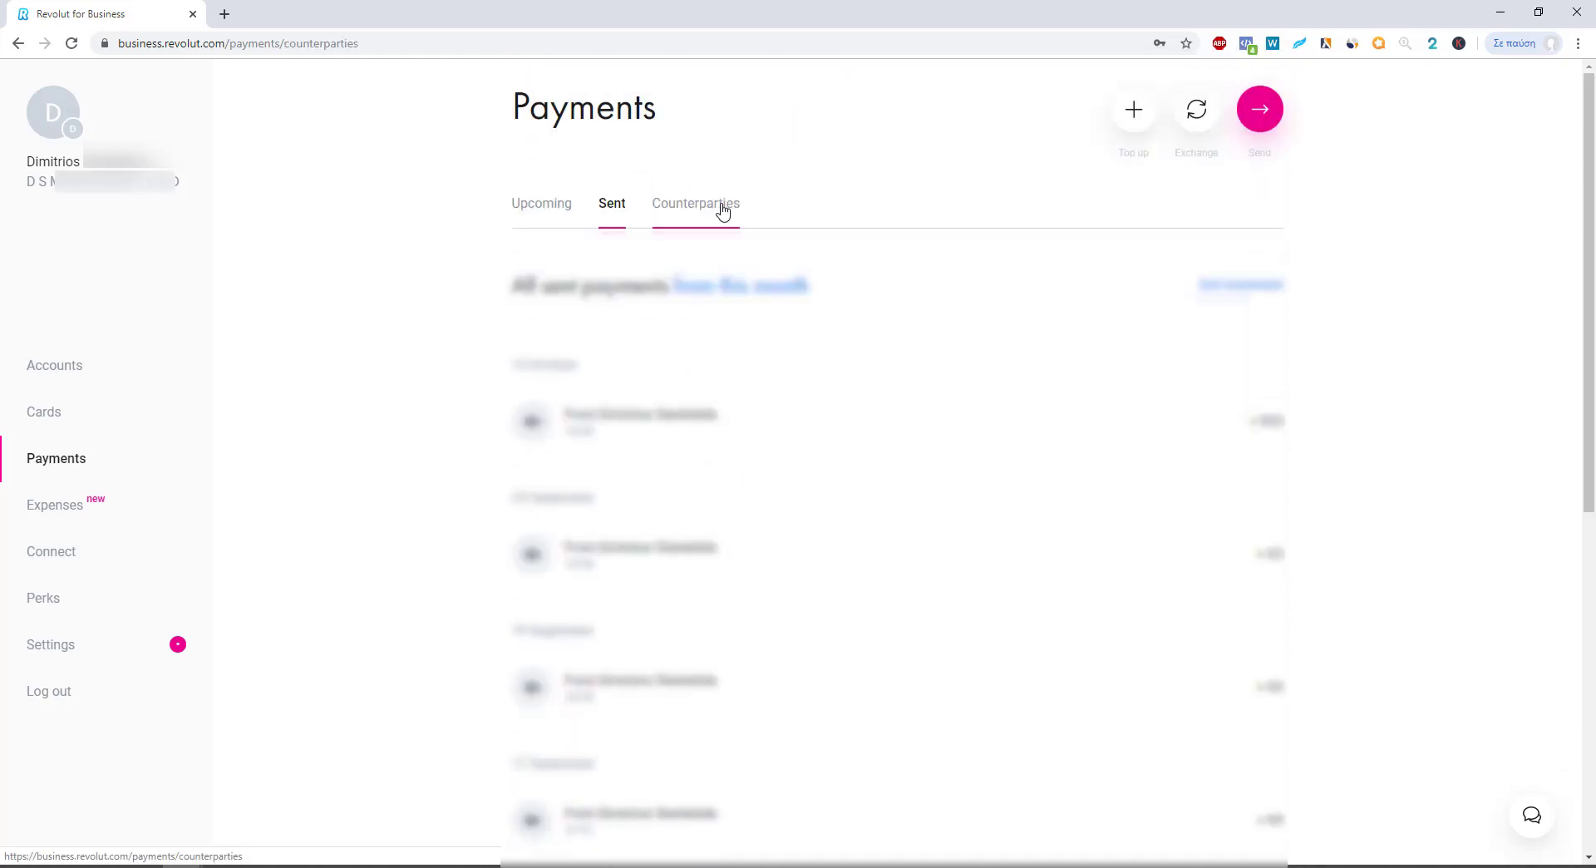
{"action": "left_click", "coordinate": [719, 208]}
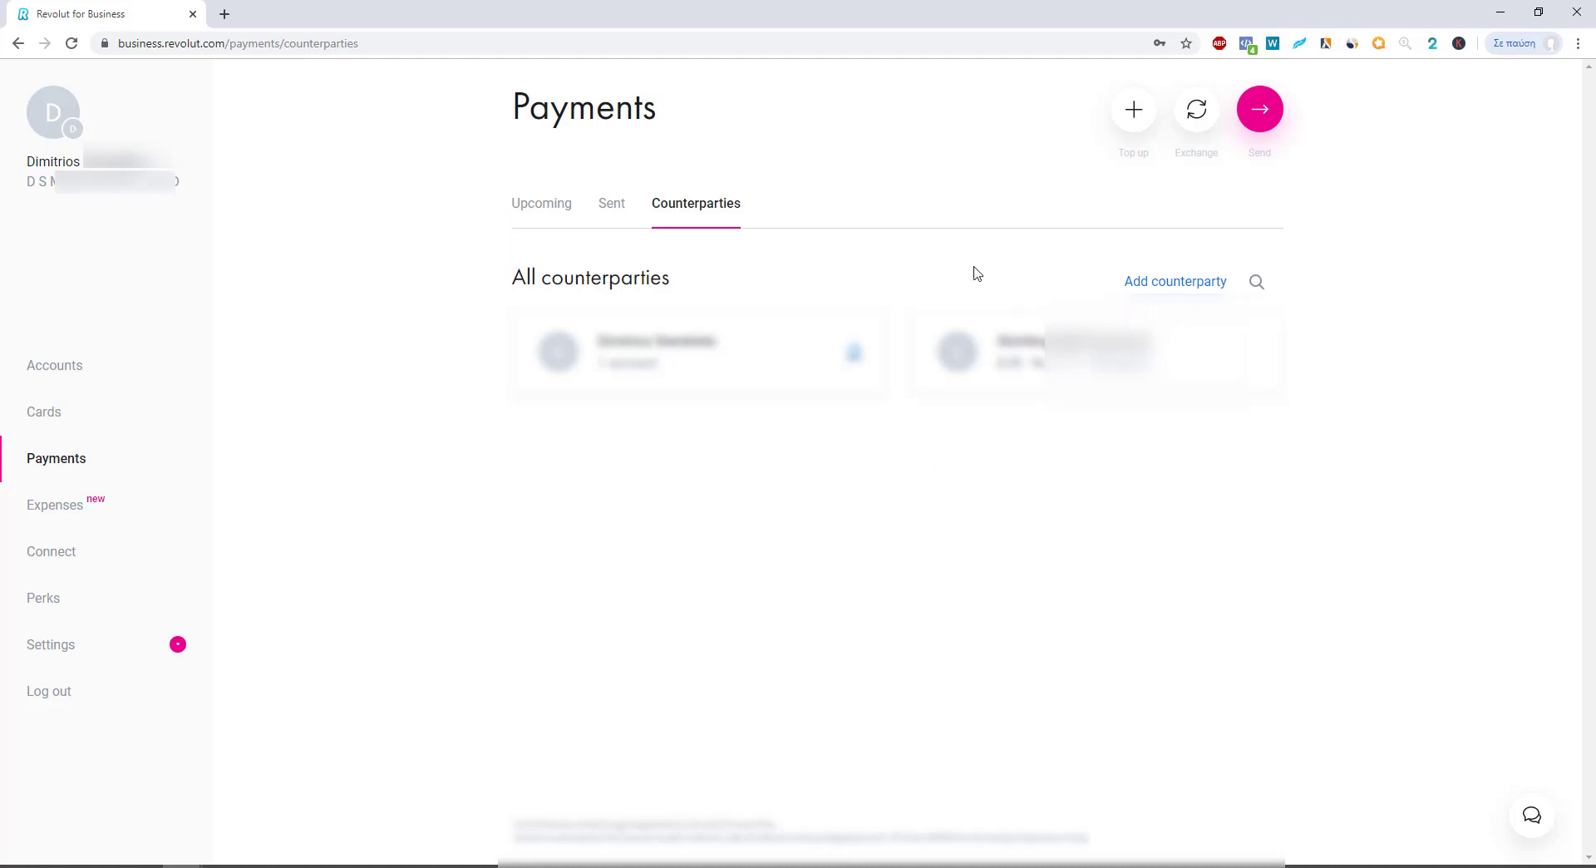
{"action": "key", "text": "alt+Left"}
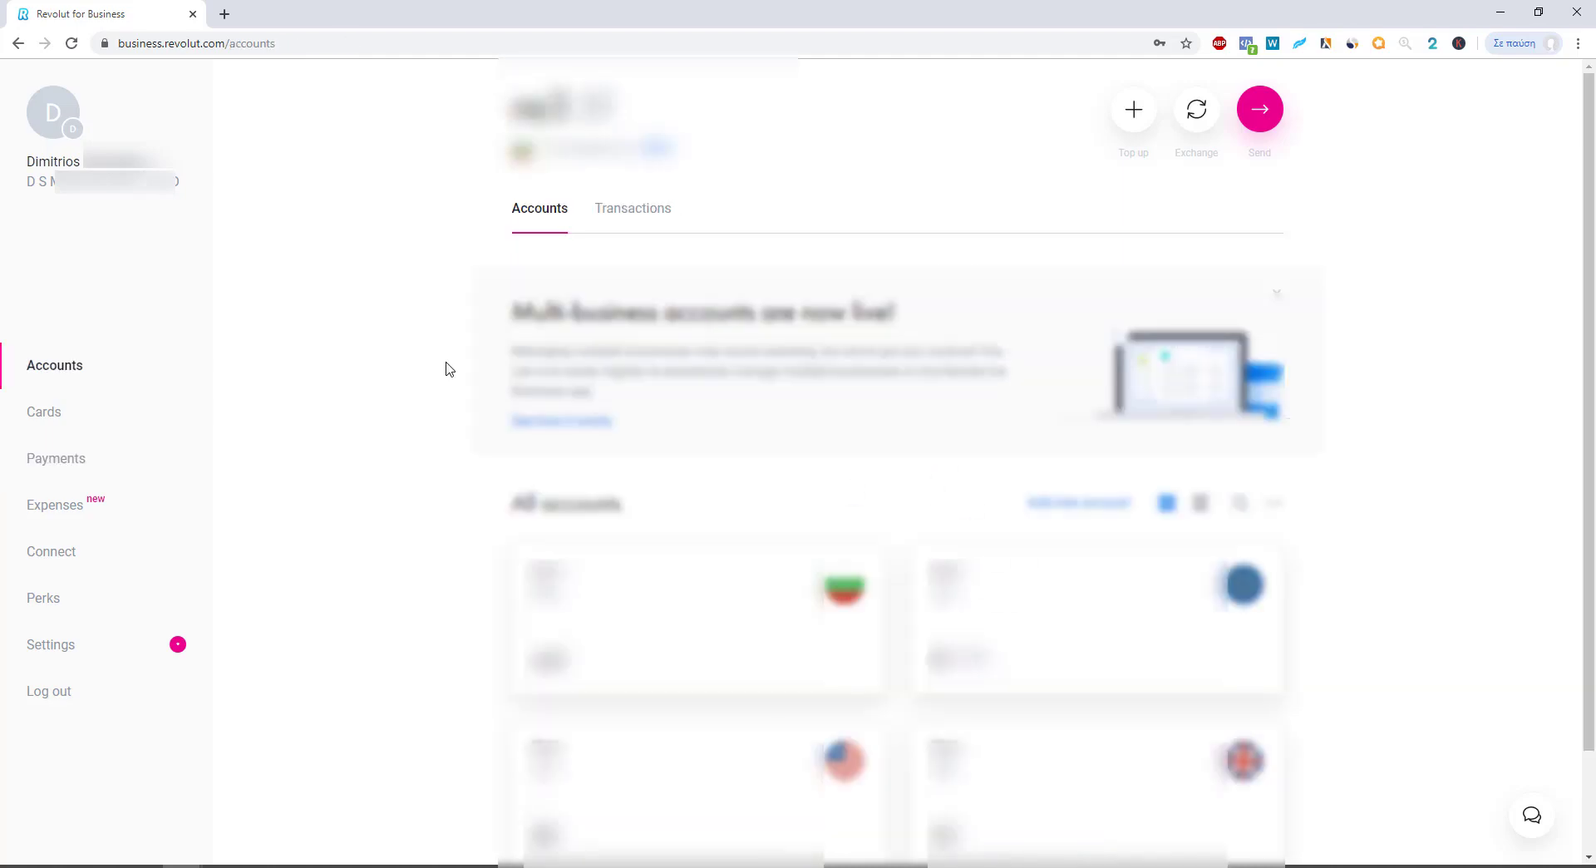